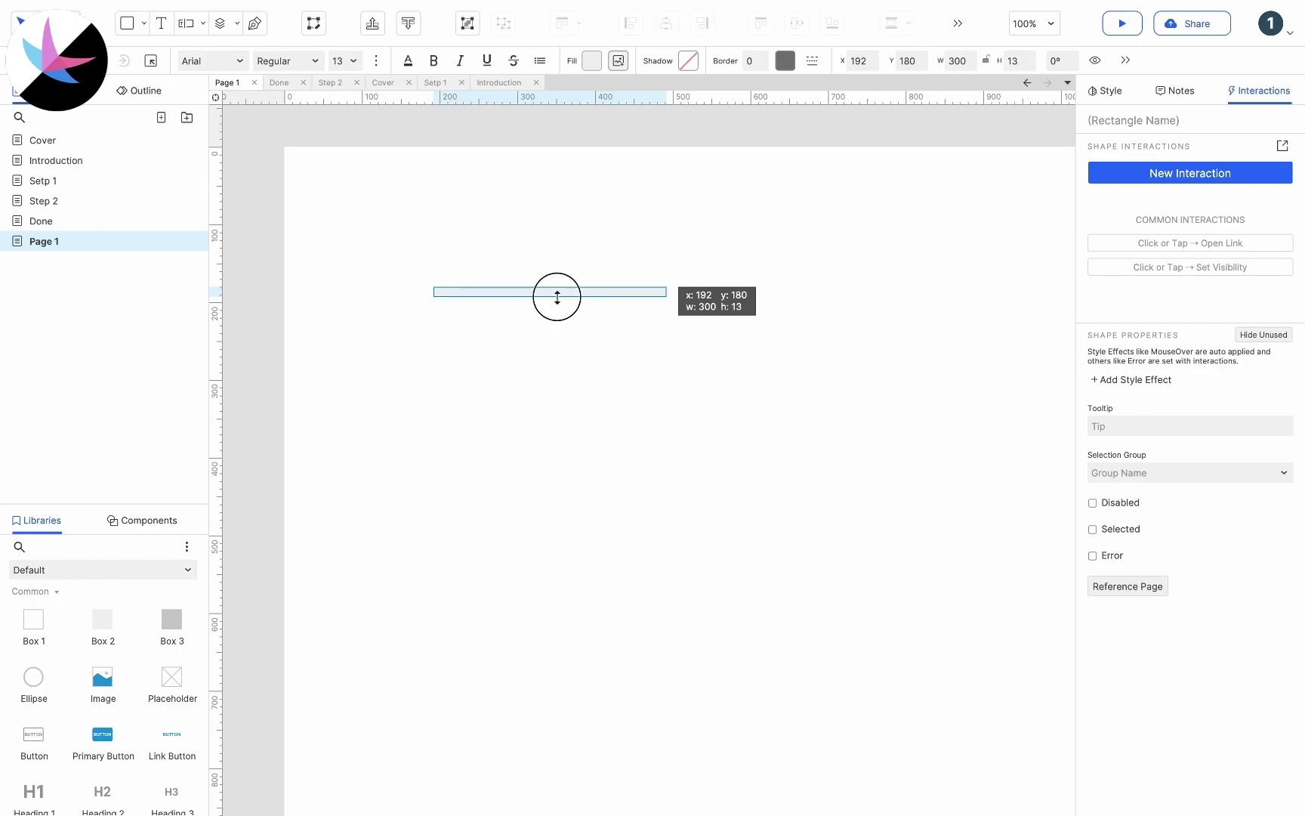
- Widen the thin light grey rectangle to about 548 px to form the slider track
left_click_drag(667, 294, 859, 295)
left_click(709, 364)
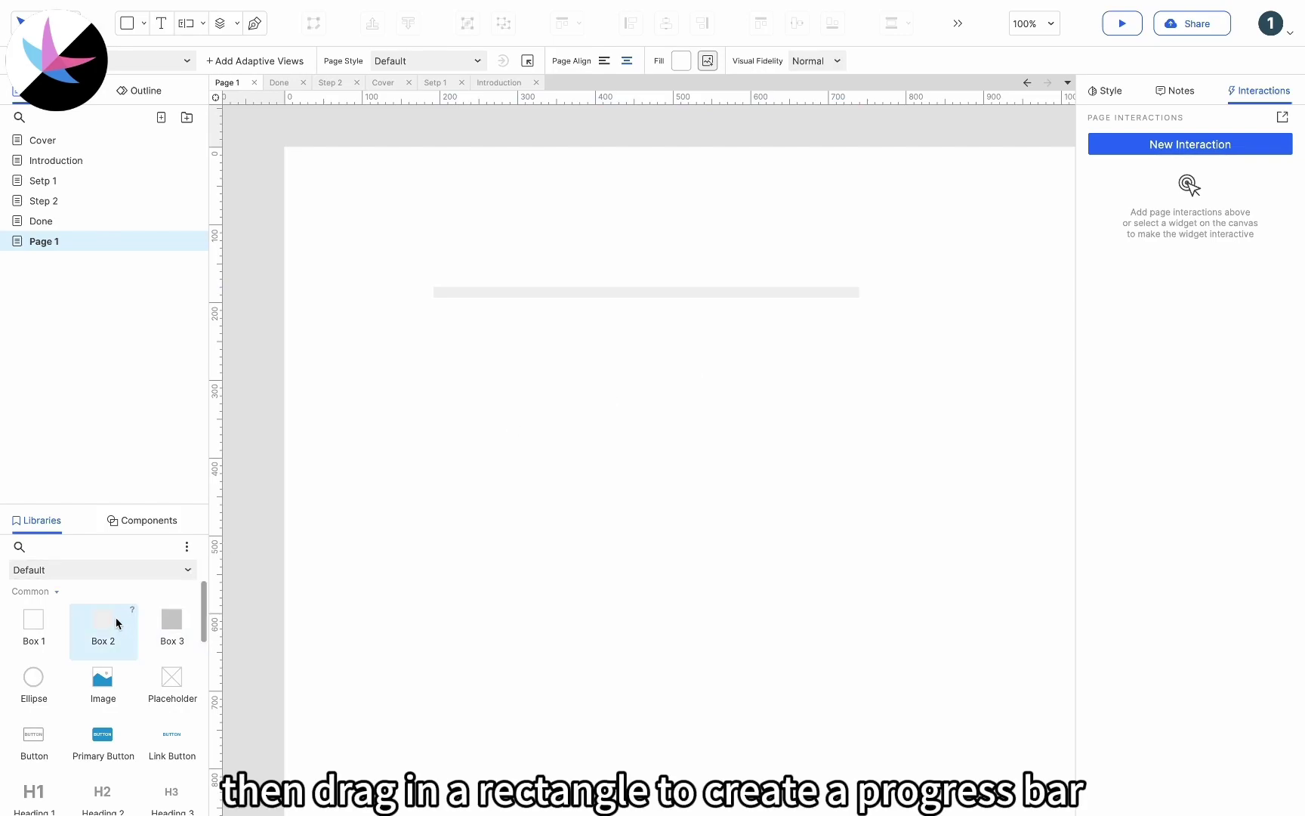
- Place a Box 3 rectangle at the start of the track, size it to about 195 × 14 px and fill it blue (#1E98D7)
left_click_drag(170, 619, 433, 287)
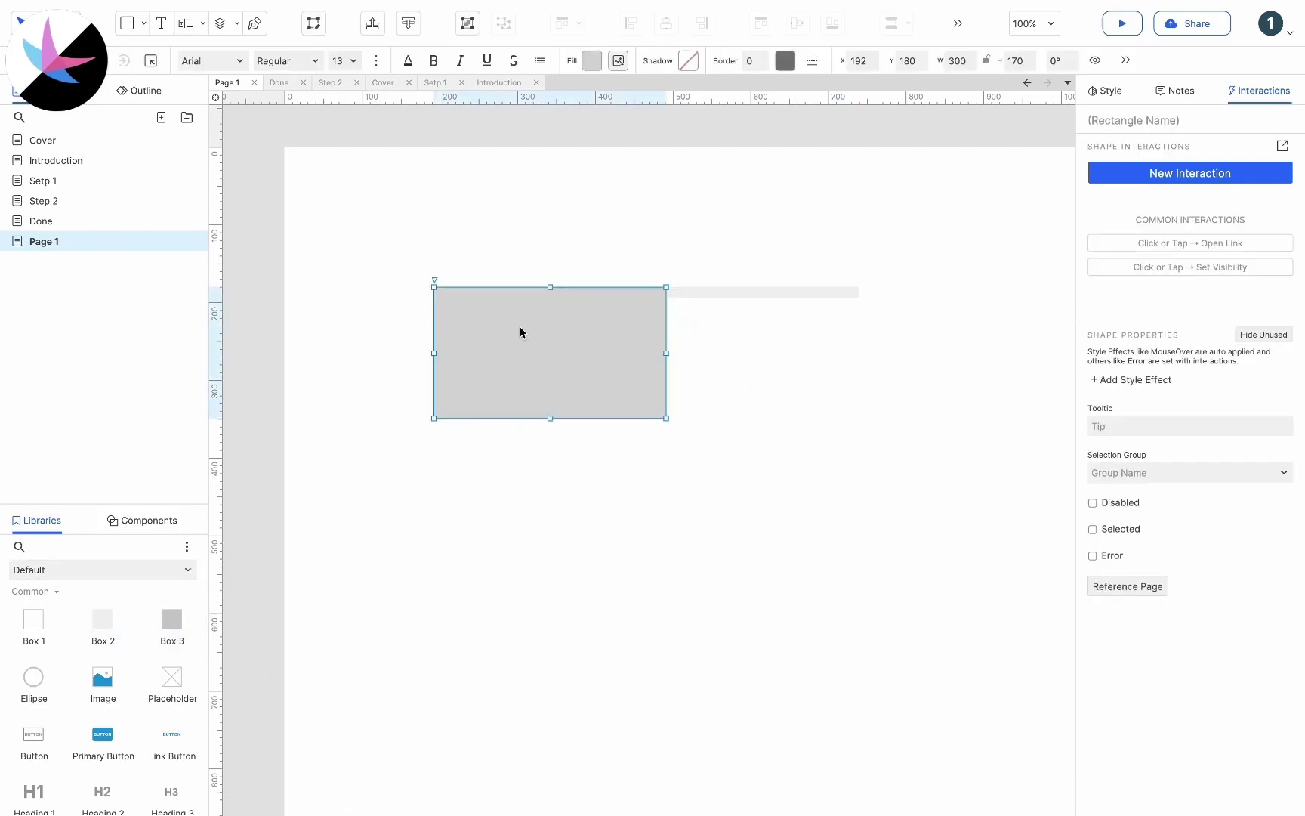
left_click_drag(666, 417, 586, 294)
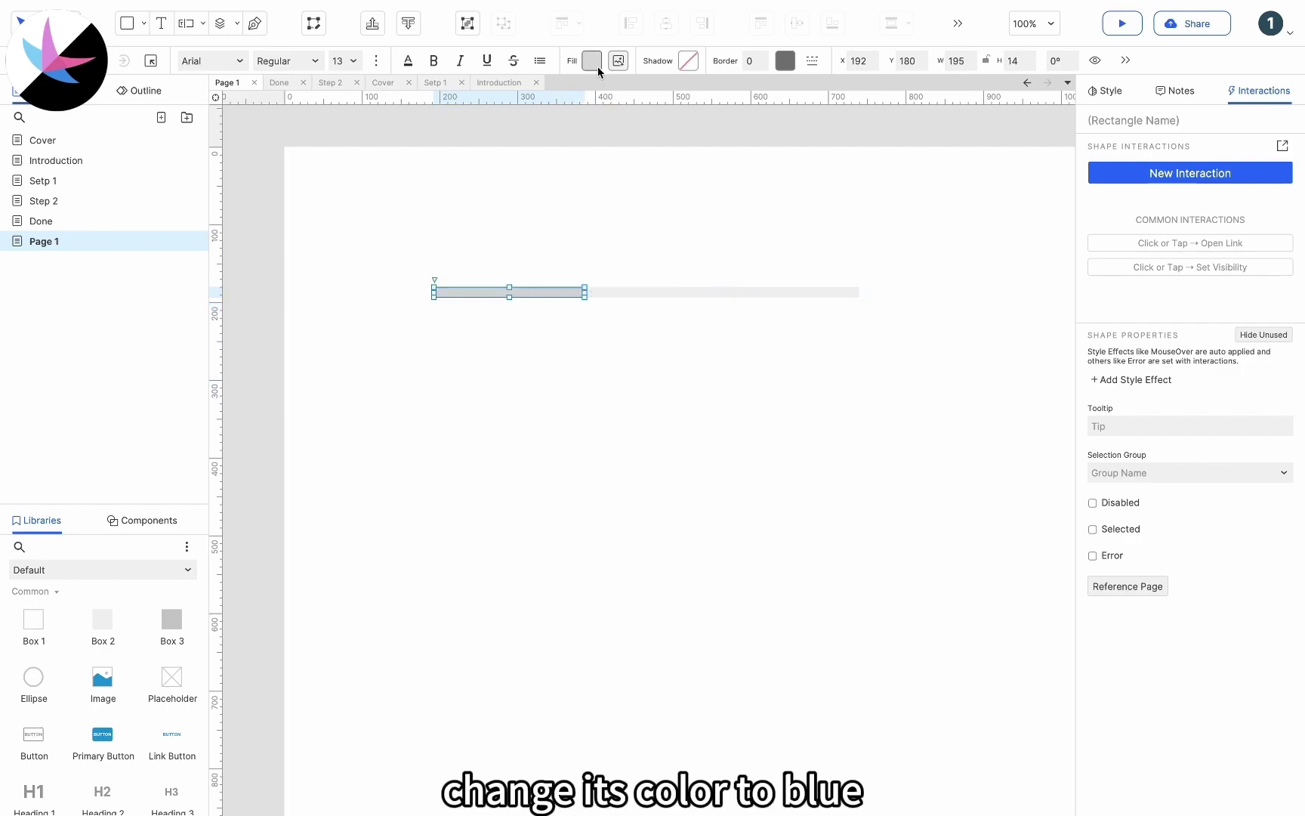
left_click(596, 65)
left_click(622, 365)
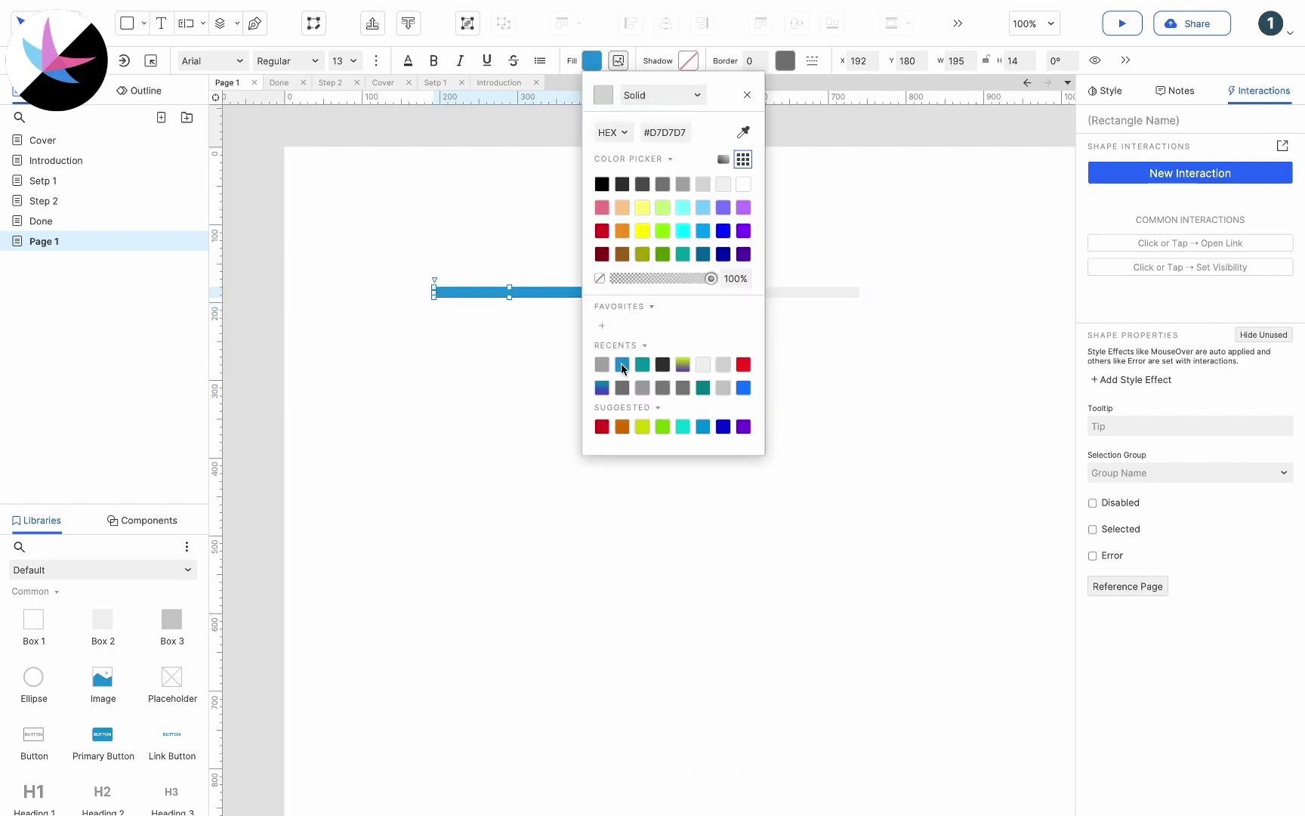
left_click(496, 375)
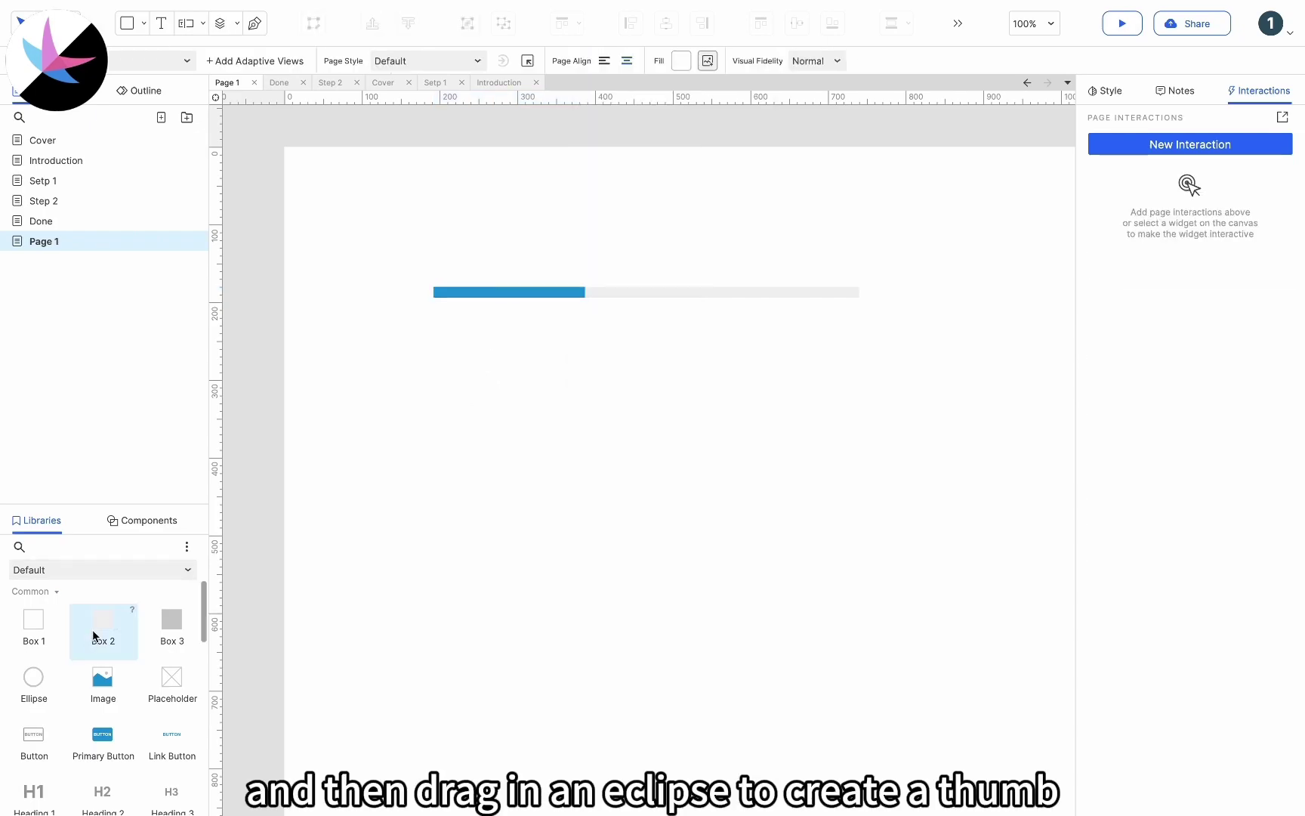
- Add an ellipse of about 30 × 30 px centred on the end of the blue bar
left_click_drag(23, 683, 571, 256)
left_click_drag(704, 387, 588, 293)
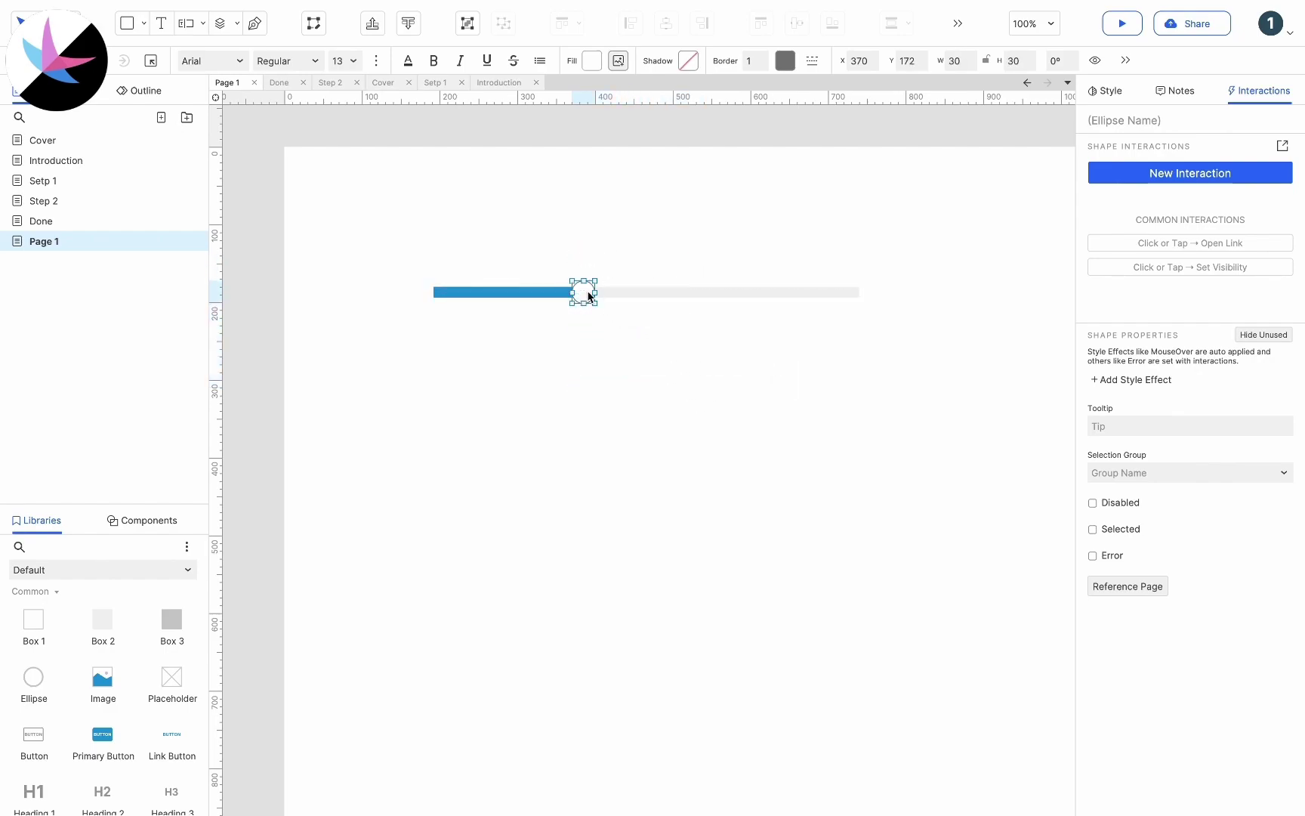
left_click(600, 321)
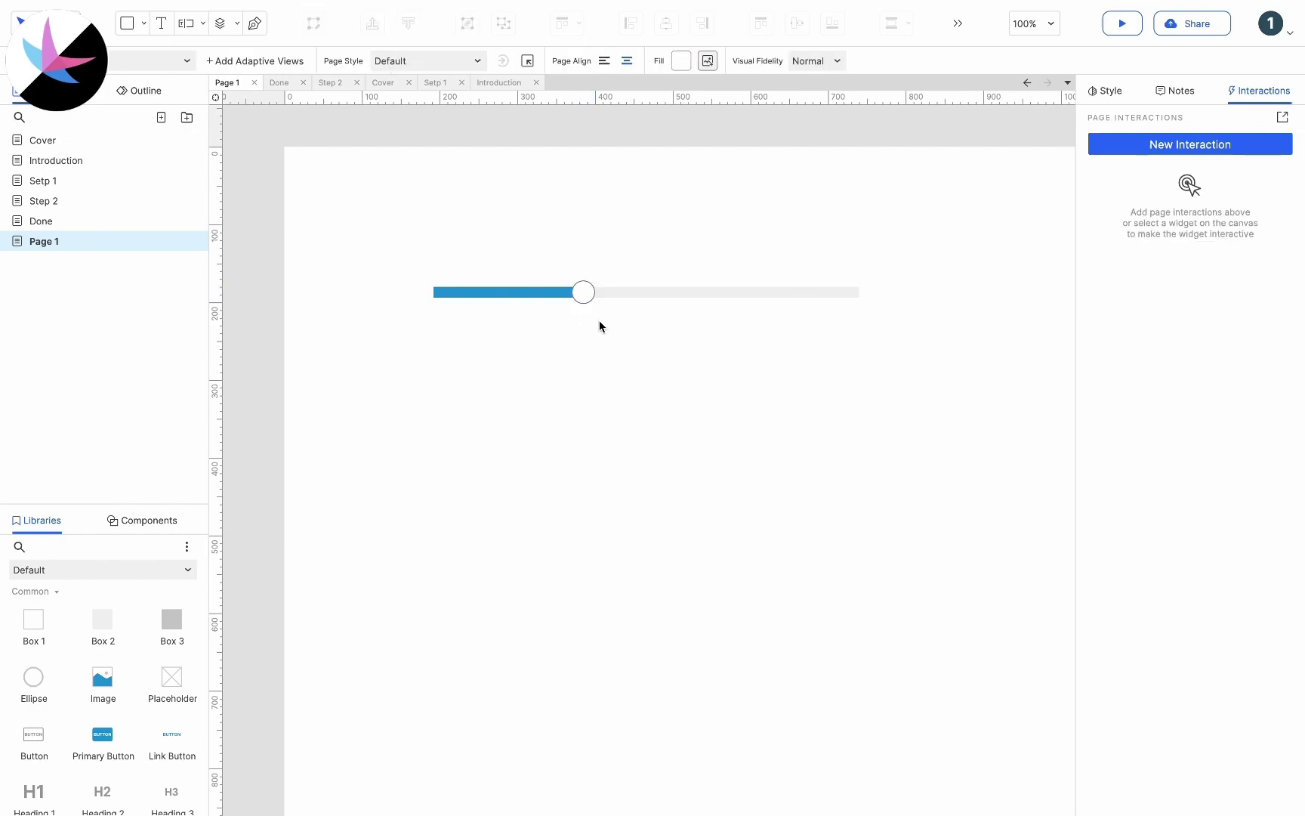
- Set the corner radius of both the blue bar and the grey track rectangle to 2
left_click(544, 293)
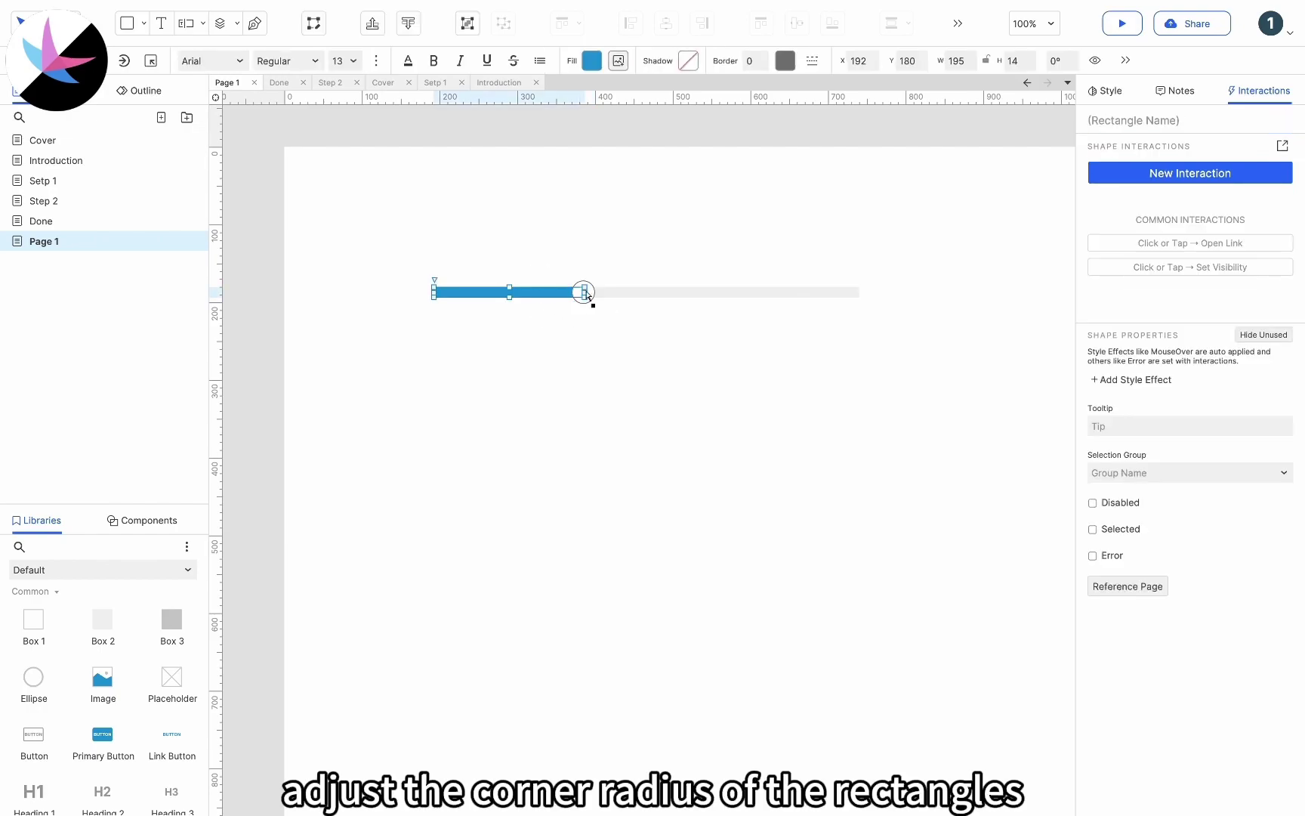
left_click(659, 293, "shift")
left_click(1106, 90)
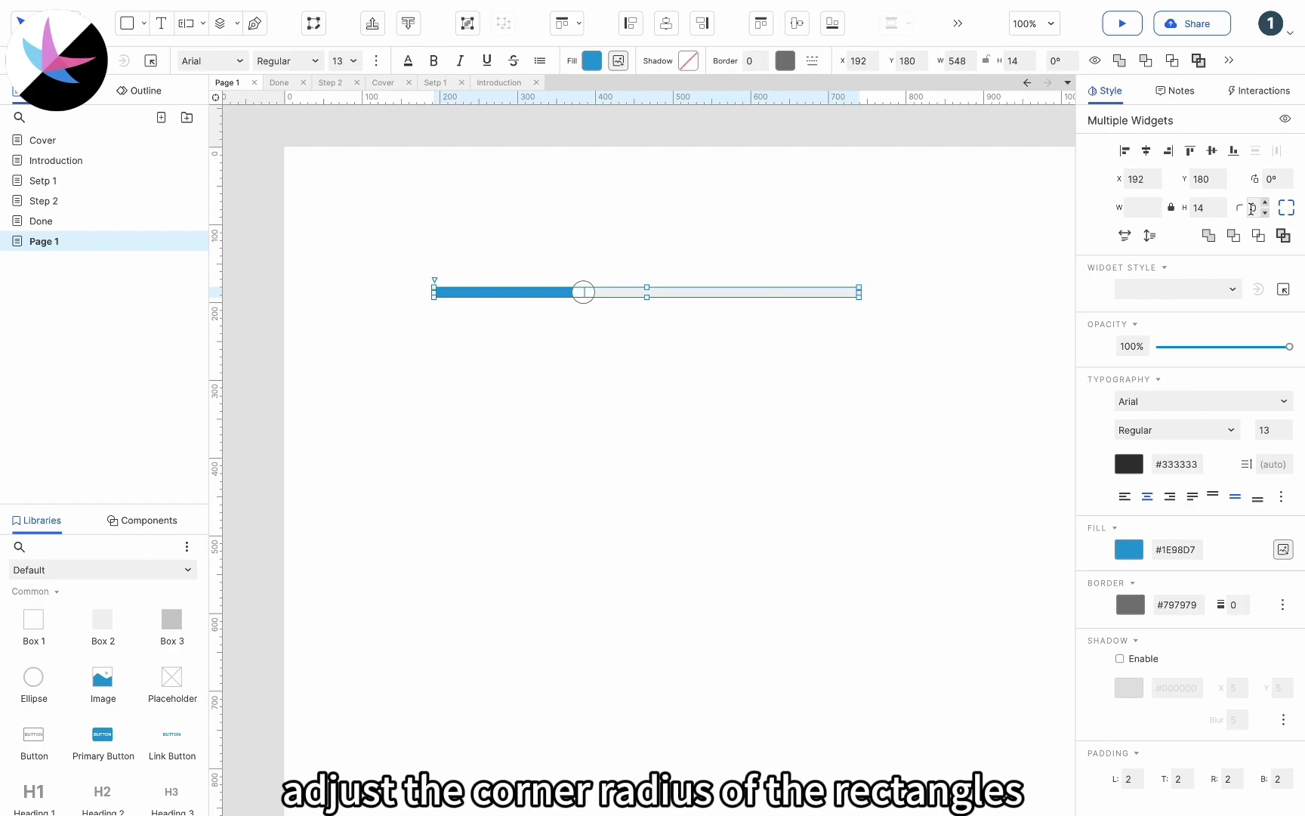
left_click(1267, 203)
left_click(1267, 203)
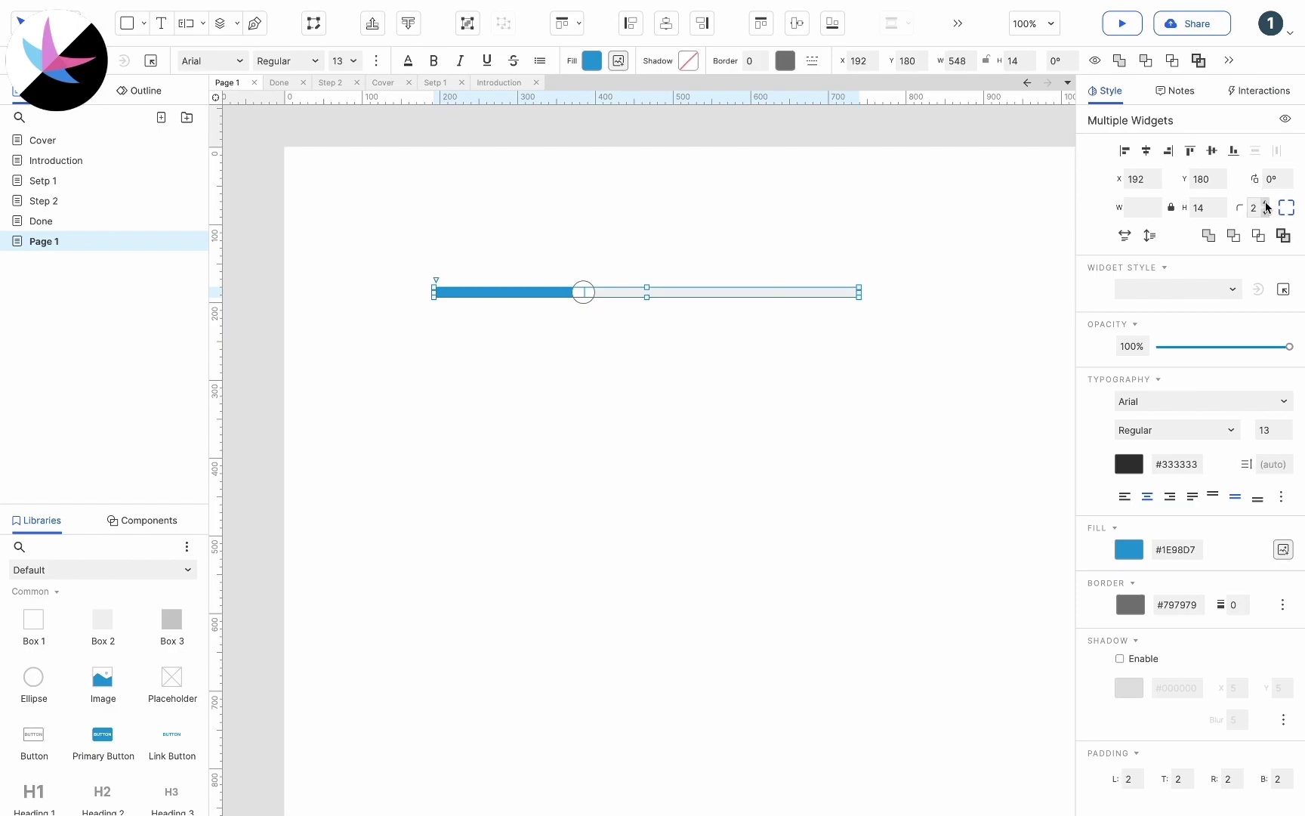
left_click(831, 334)
- Name the blue rectangle "Progress bar"
left_click(534, 299)
left_click(1125, 120)
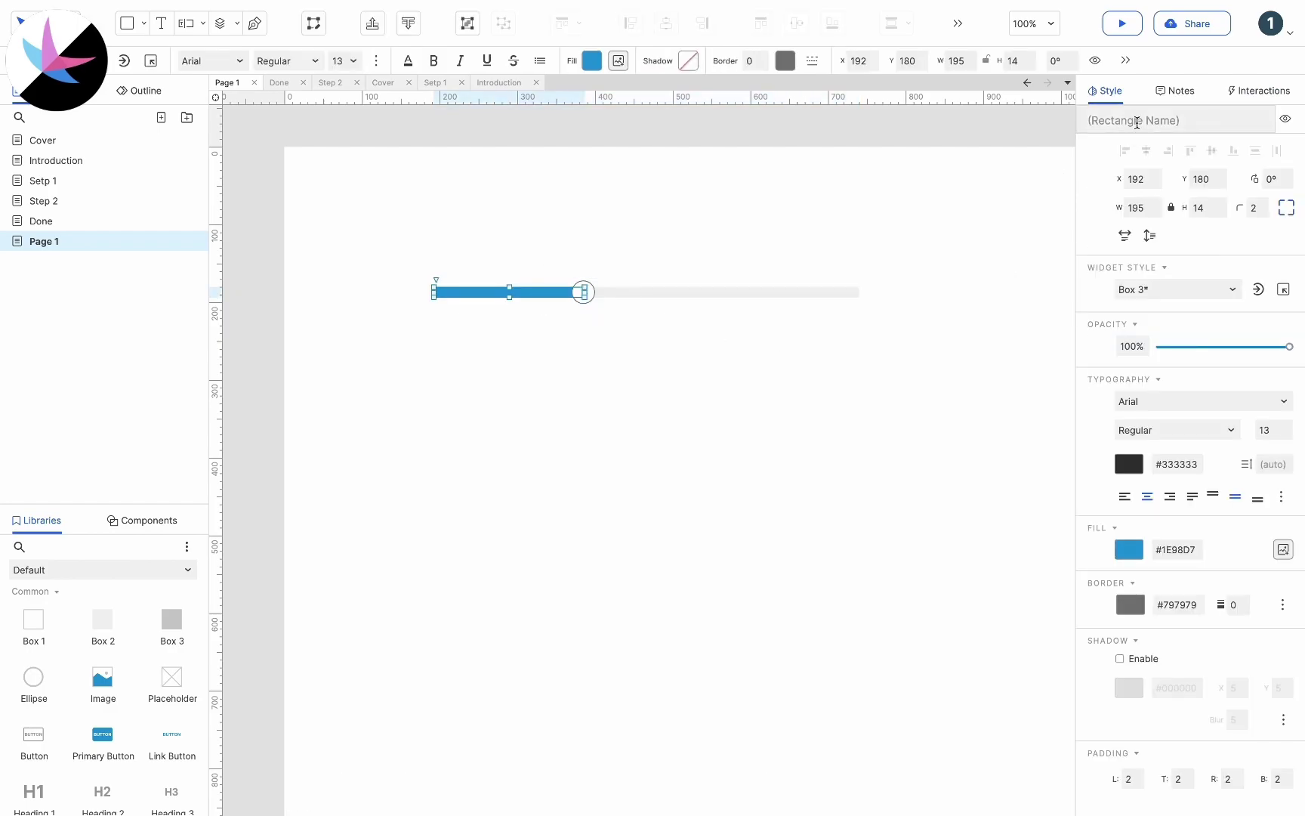
type("Pri")
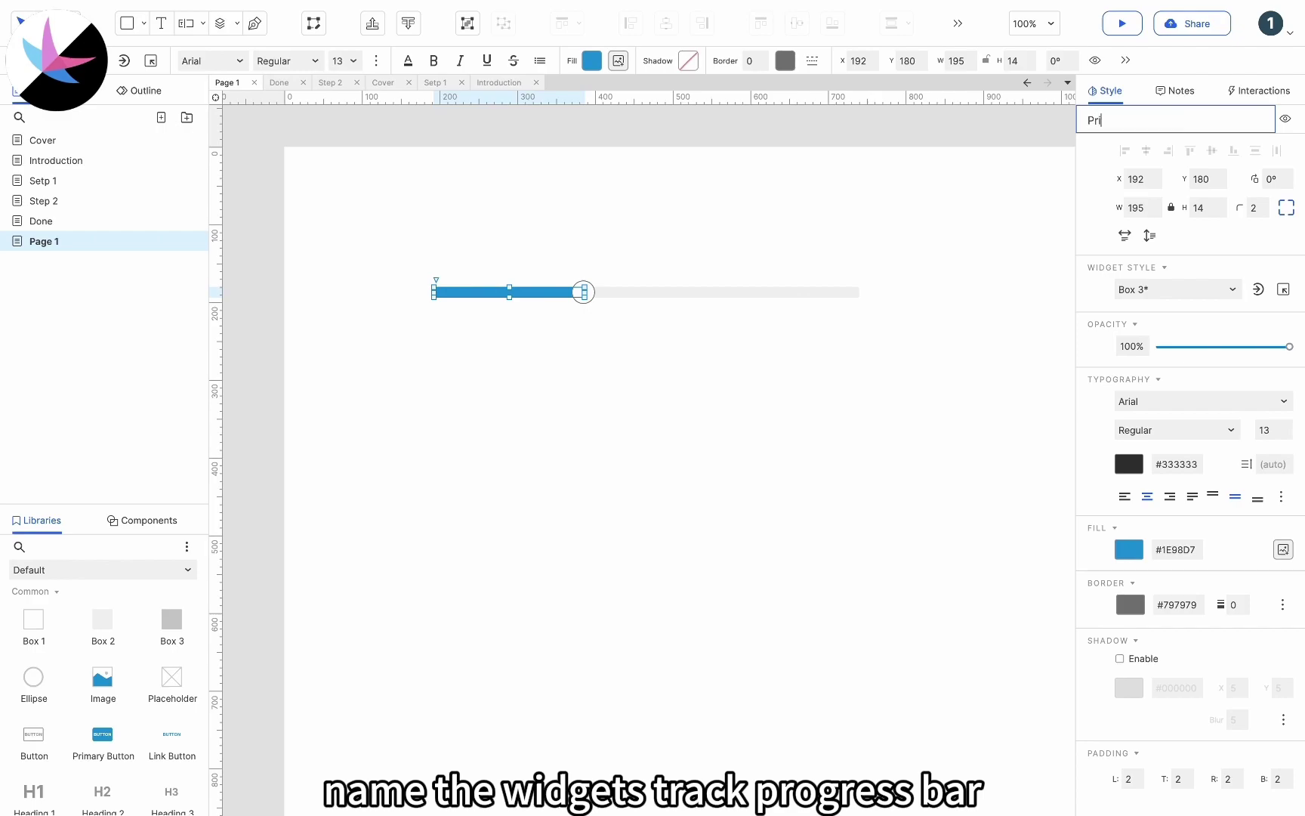
type("ogress bar")
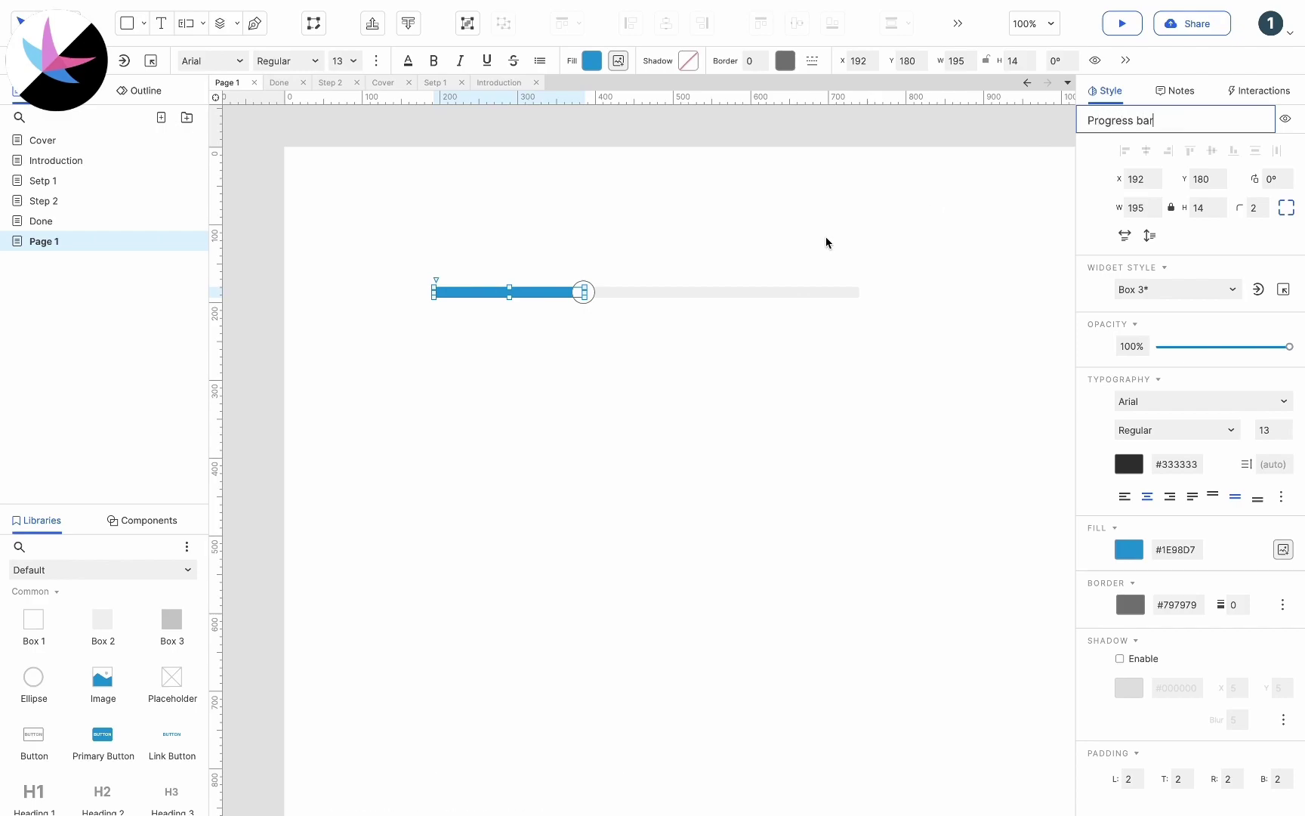
- Name the light grey rectangle "Track"
left_click(765, 292)
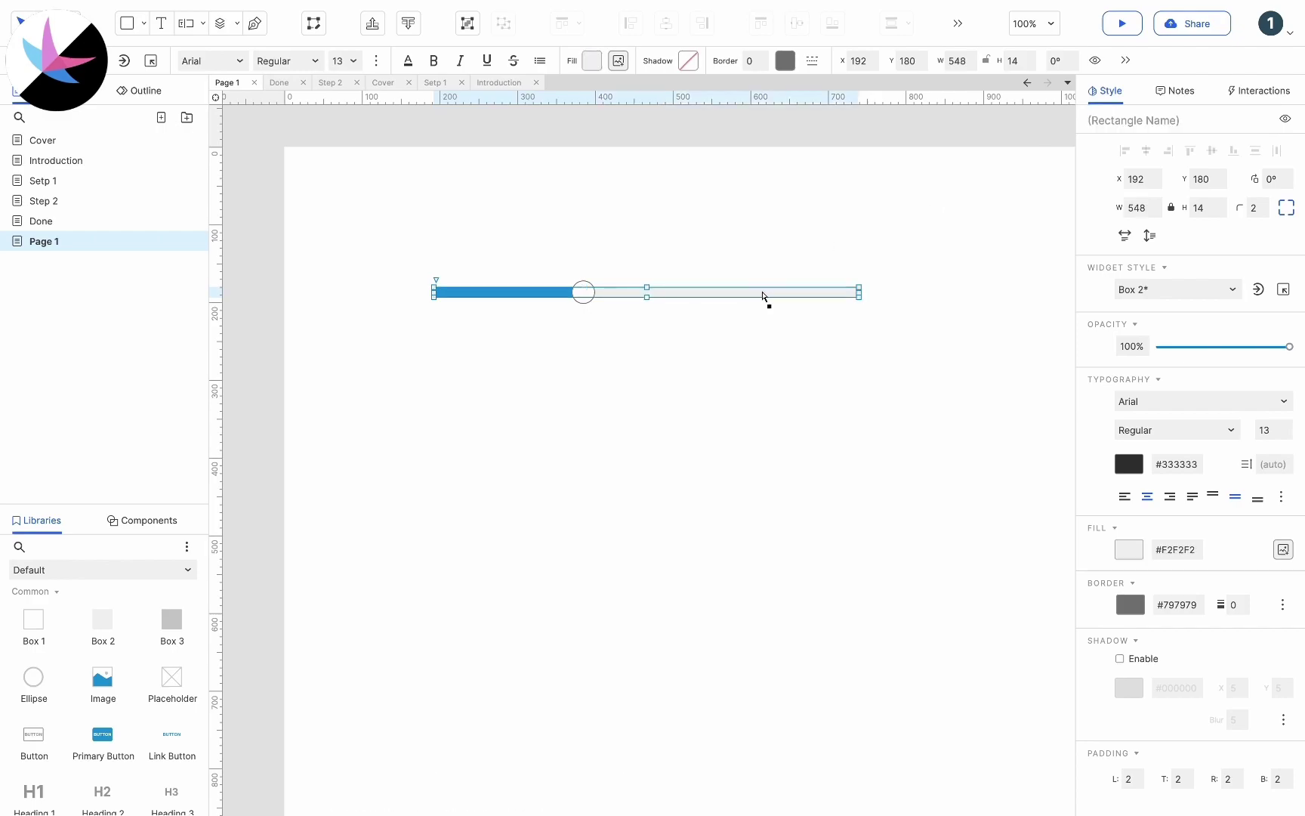
left_click(1120, 120)
type("Track")
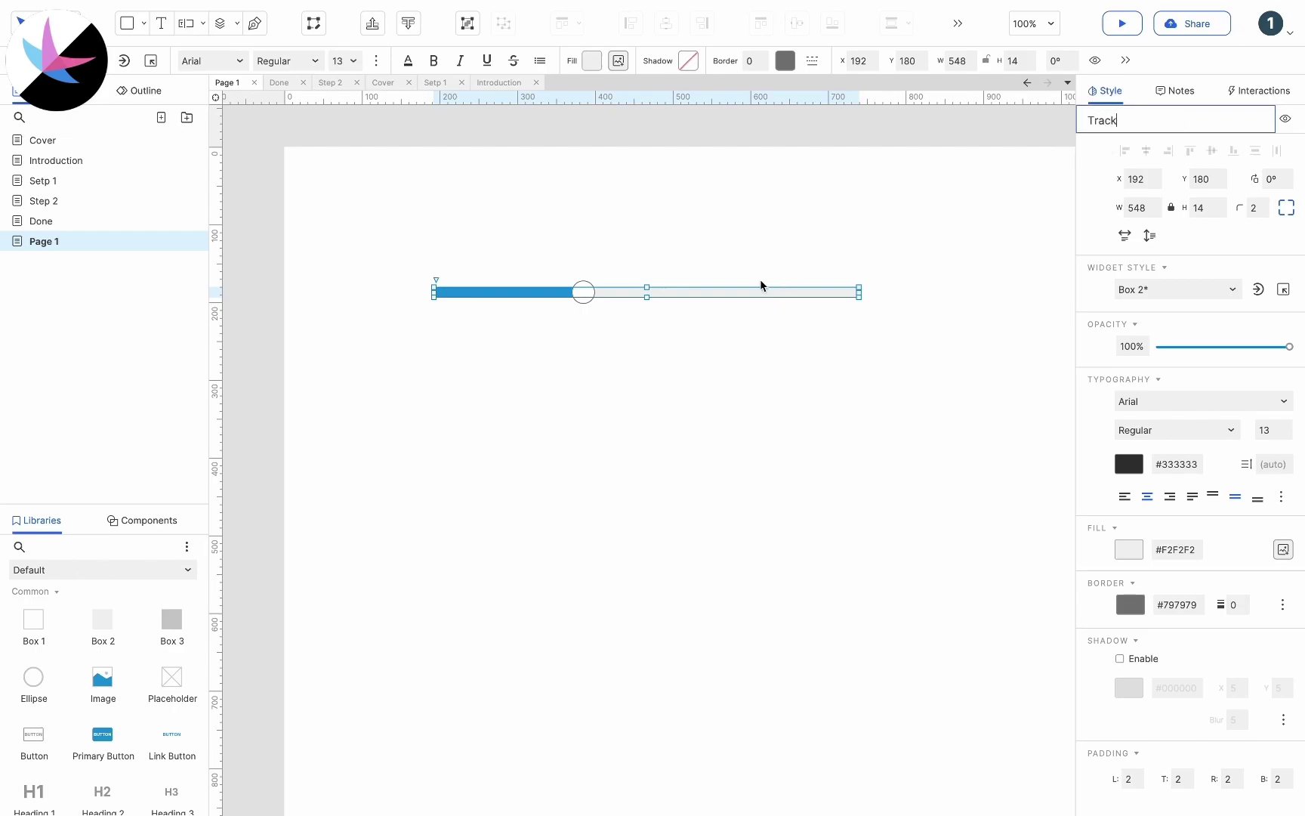
left_click(584, 297)
left_click(1112, 121)
type("Thu")
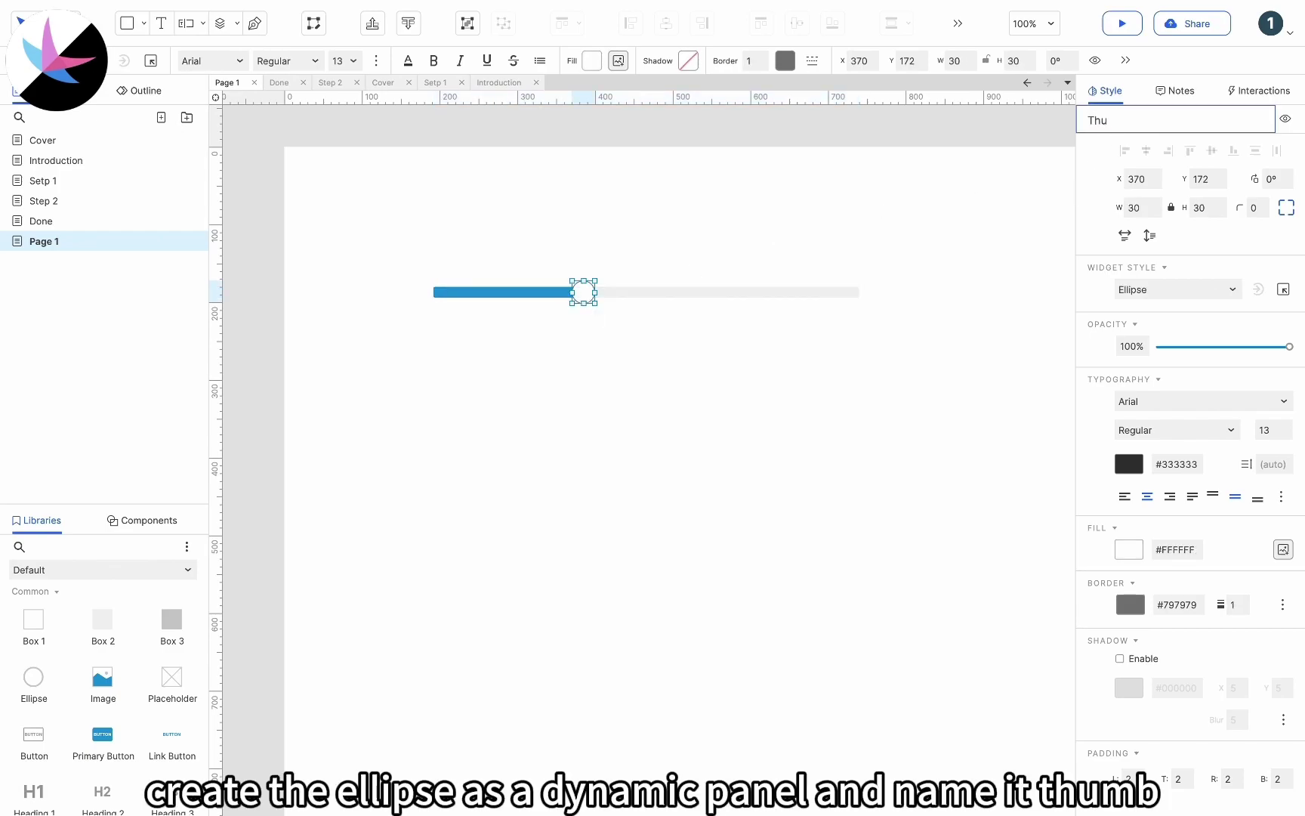
key("BackSpace")
key("BackSpace")
key("BackSpace")
- Convert the ellipse into a dynamic panel and name the panel "Thumb"
right_click(585, 295)
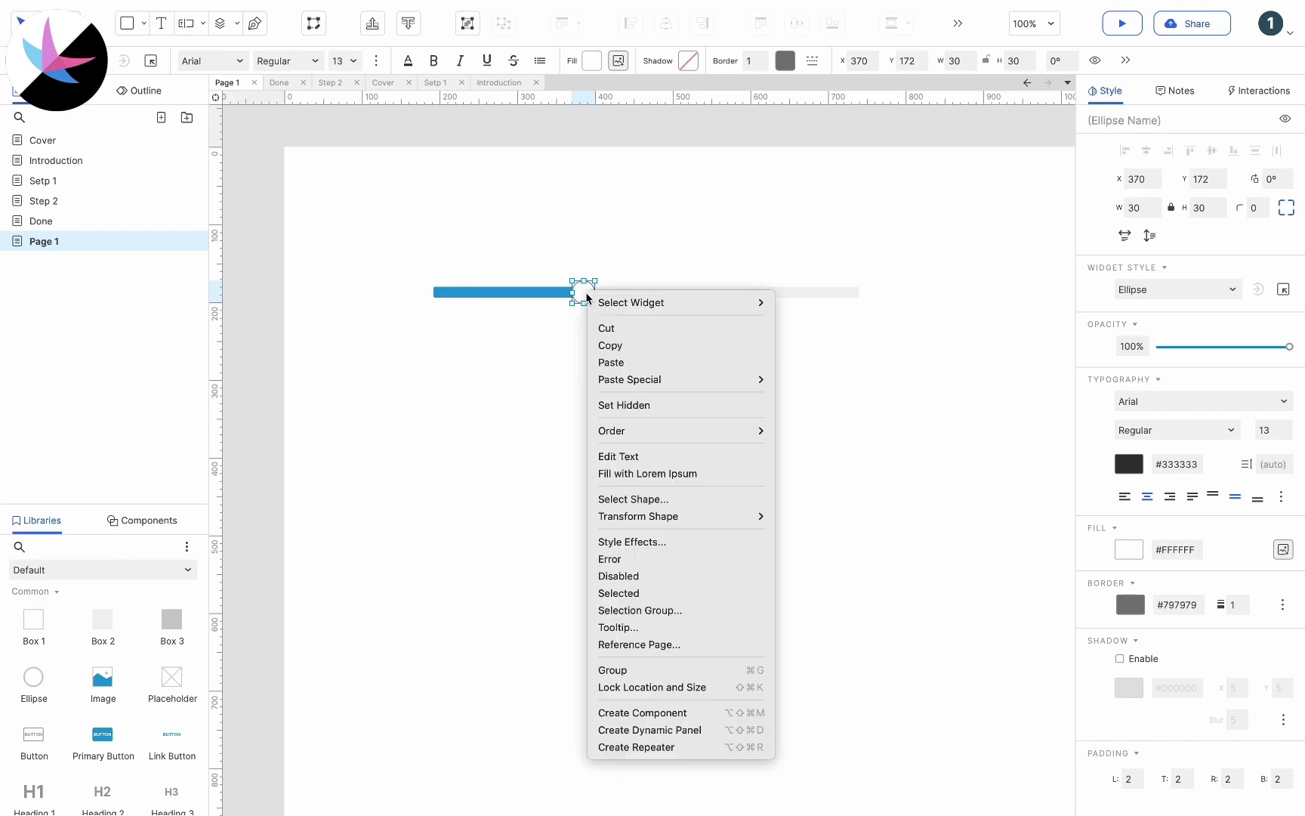
left_click(651, 729)
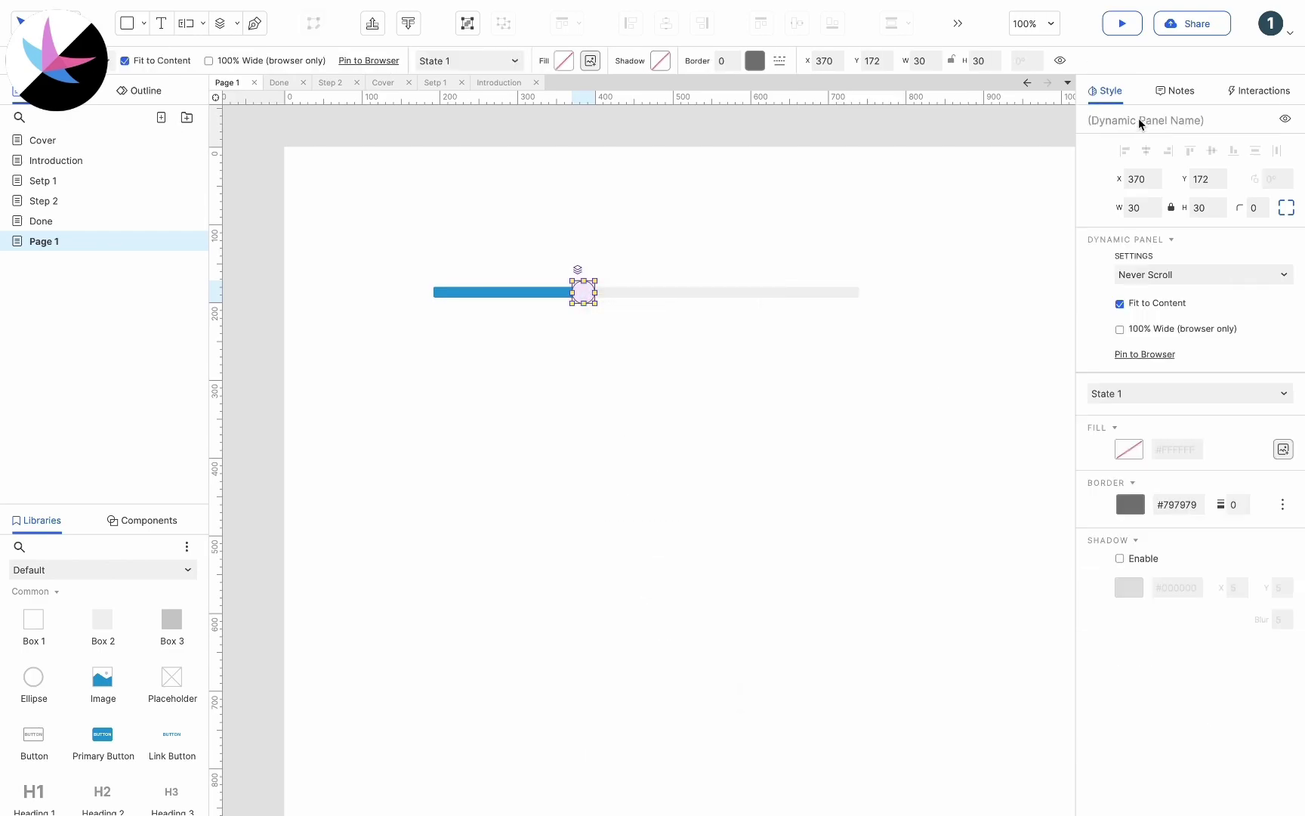
type("Thumb")
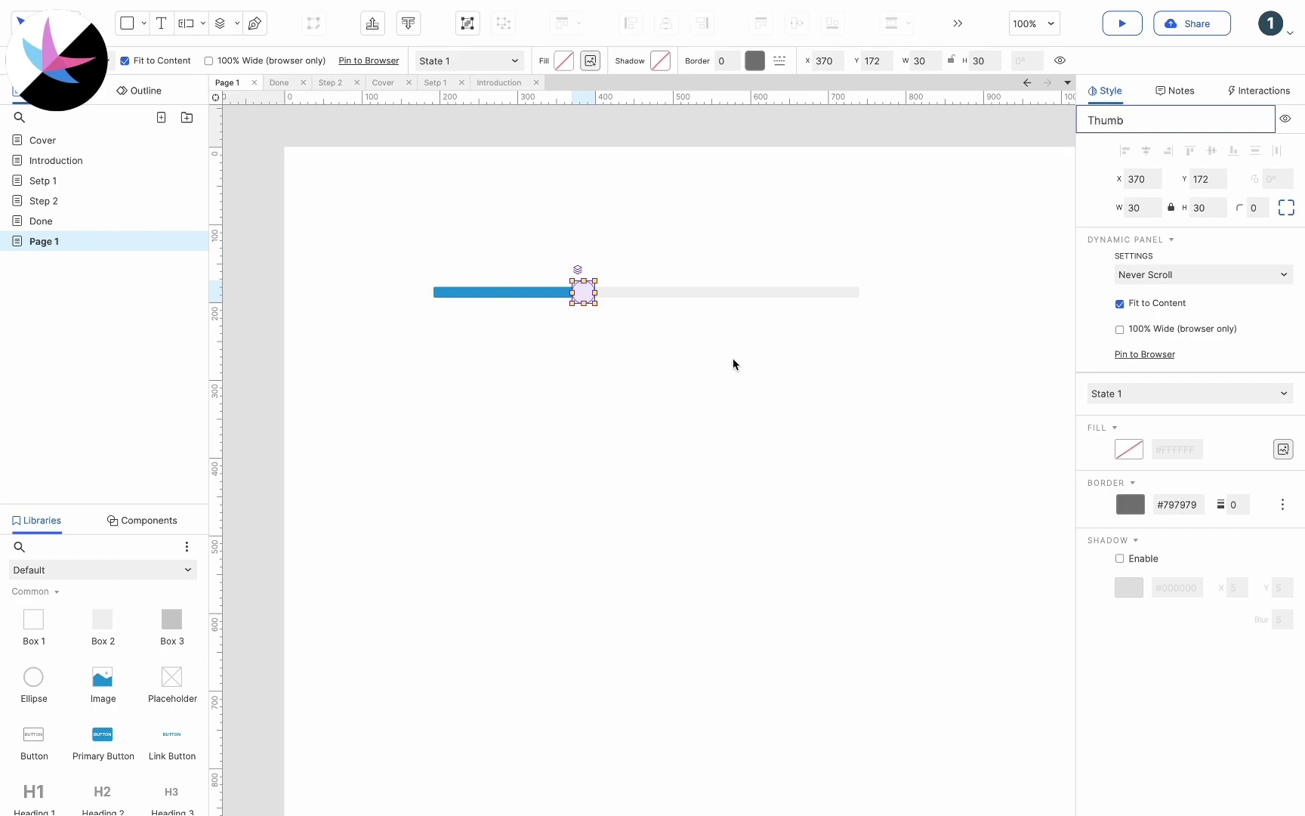
left_click(733, 364)
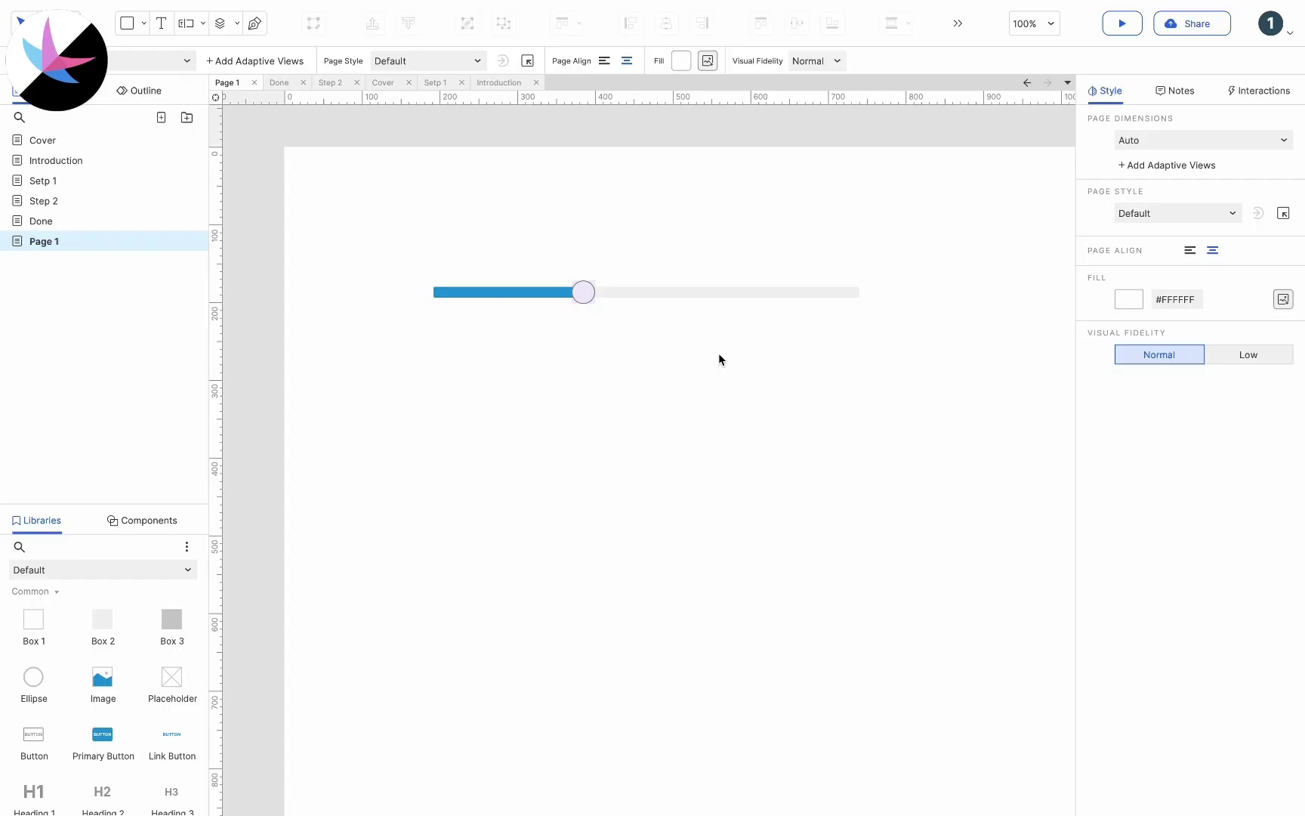
- Add a Dragged interaction to the Thumb panel with a Move action that moves this widget With Drag x
left_click(584, 291)
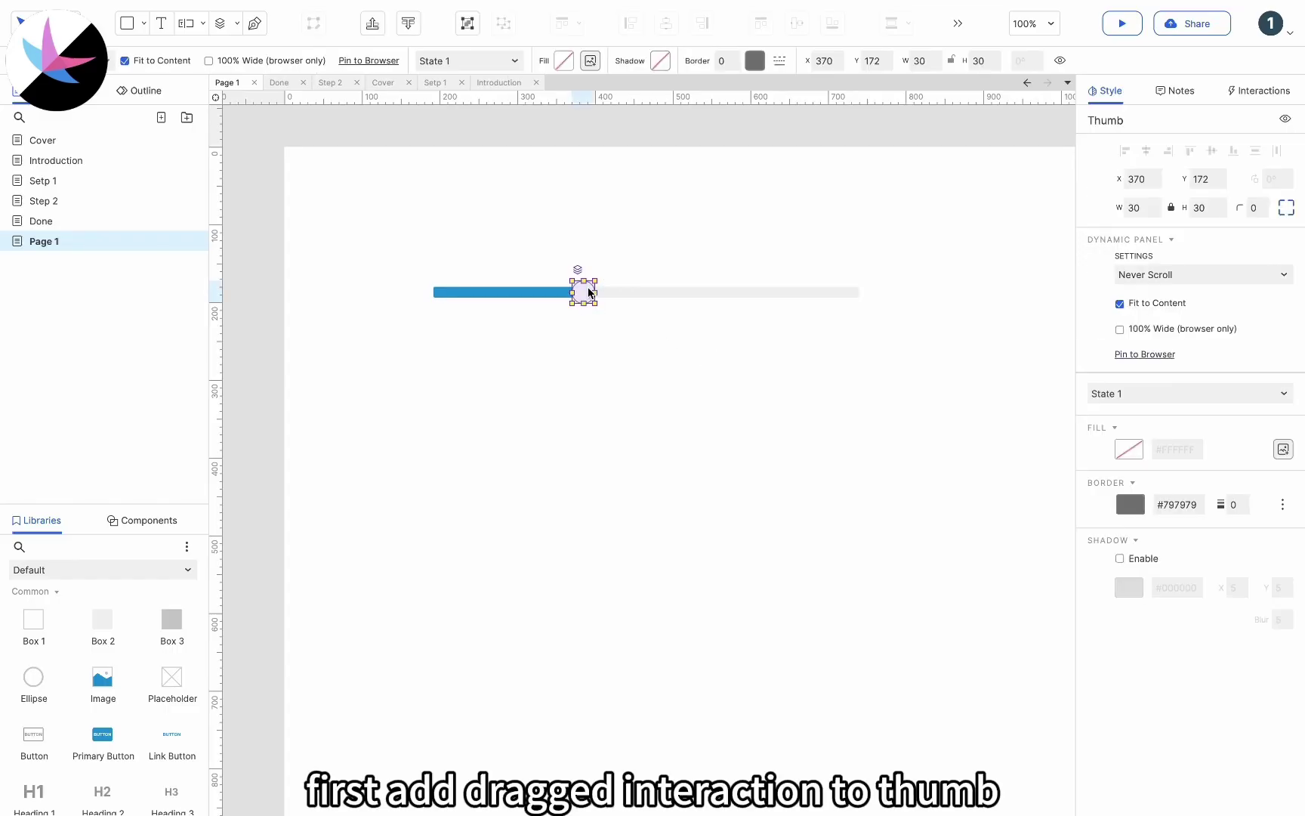
left_click(1256, 91)
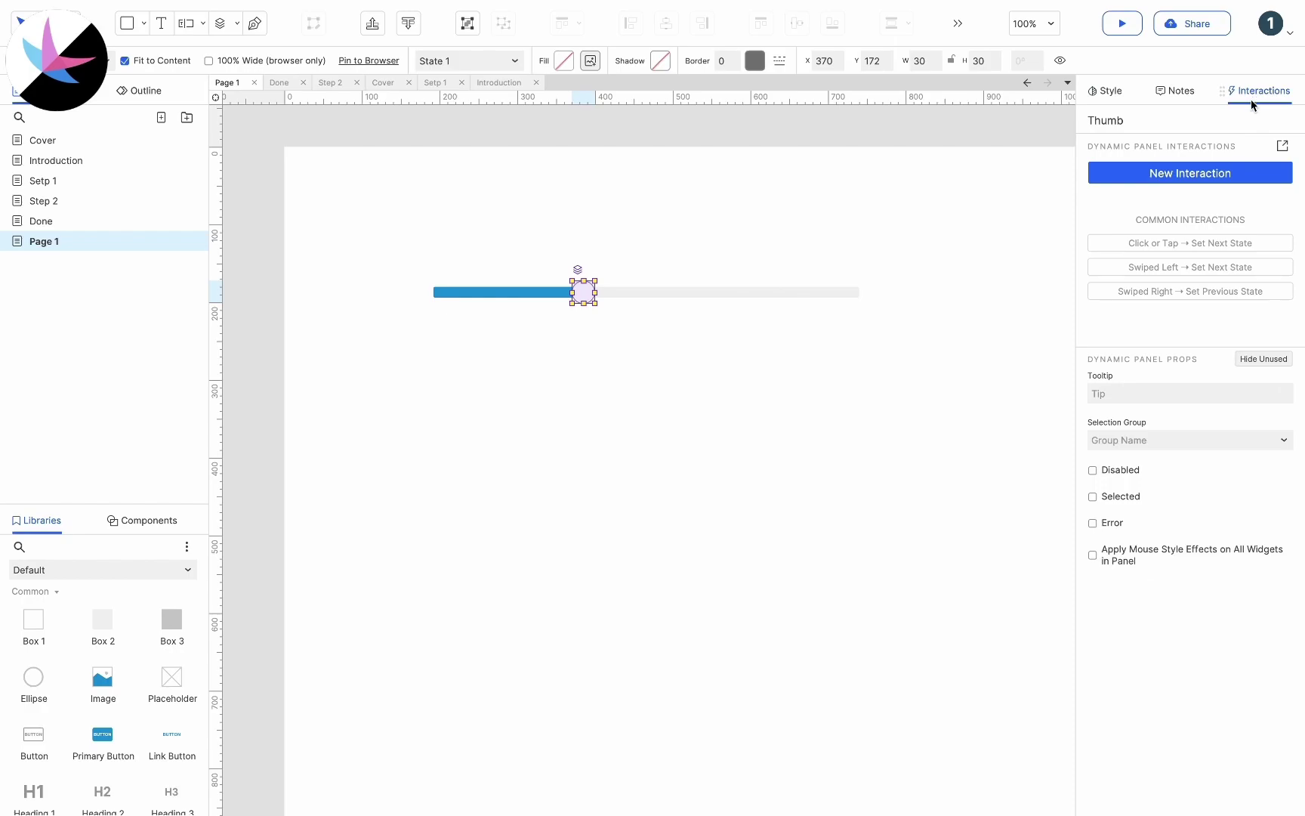
left_click(1159, 176)
scroll(1146, 360, "down", 3)
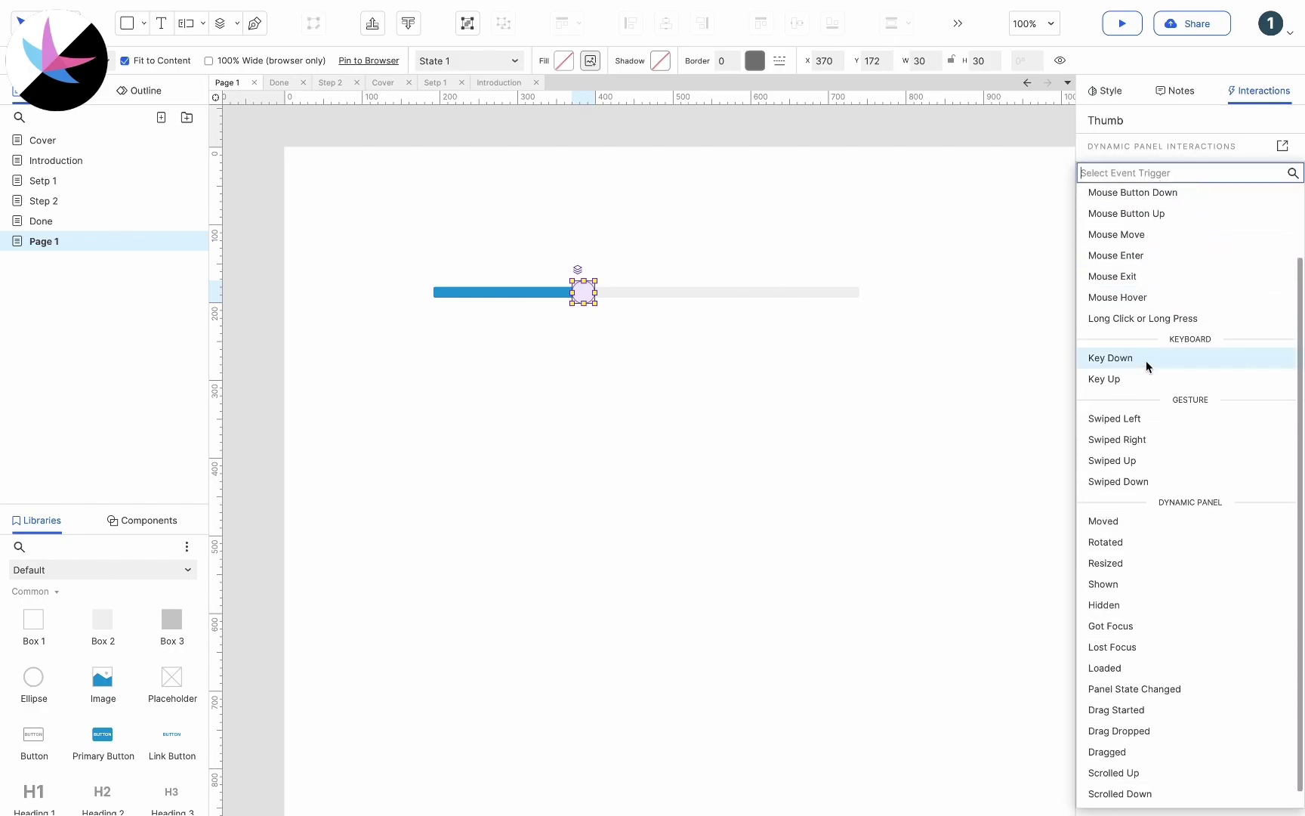
left_click(1121, 731)
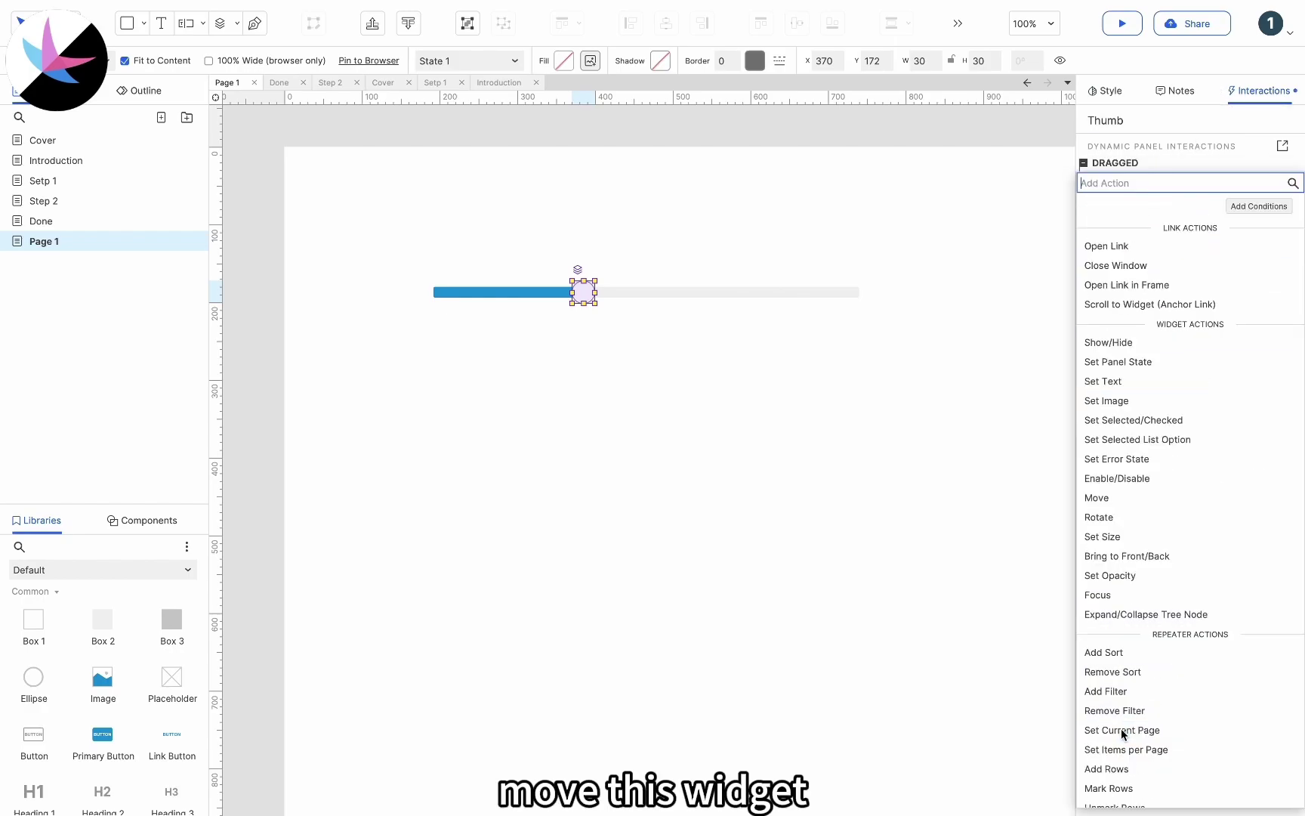
left_click(1131, 498)
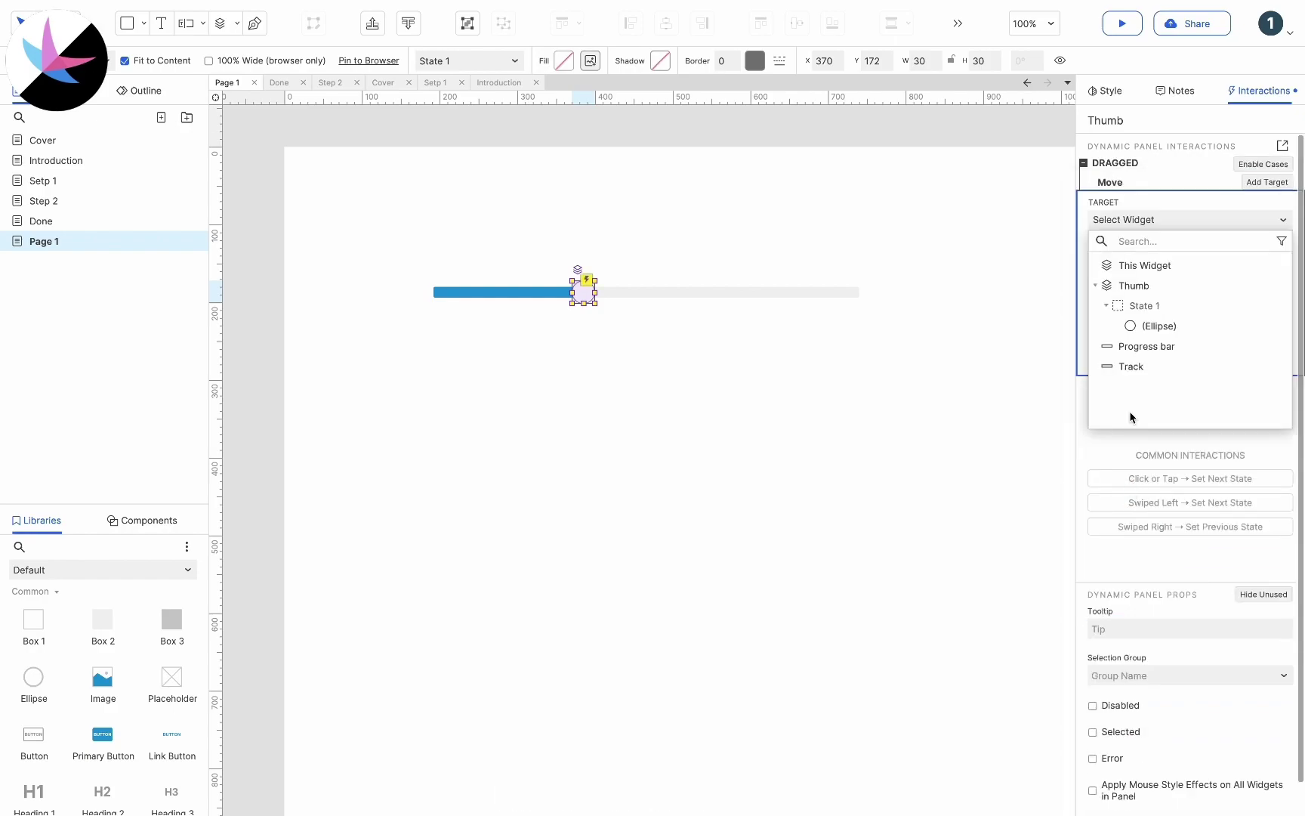
left_click(1154, 266)
left_click(1129, 282)
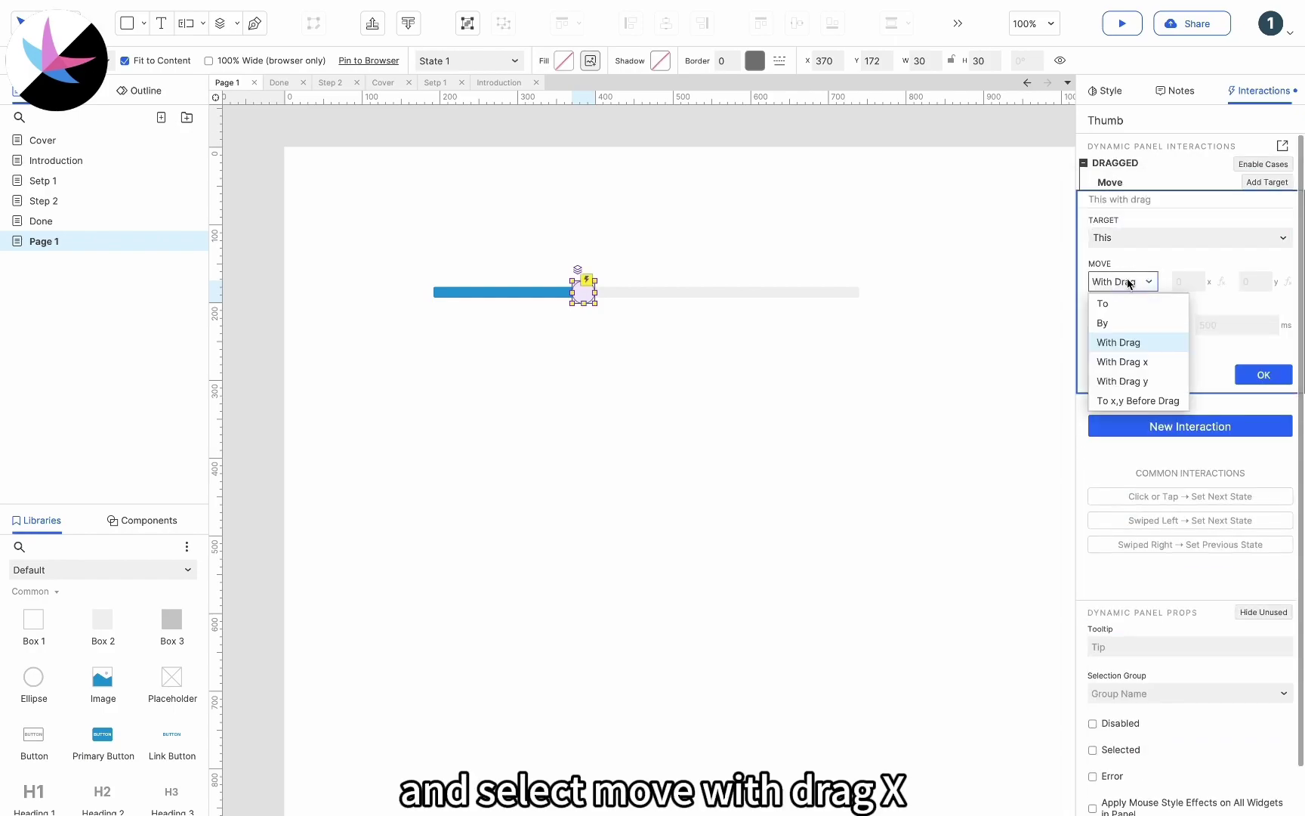
left_click(1128, 363)
left_click(1250, 376)
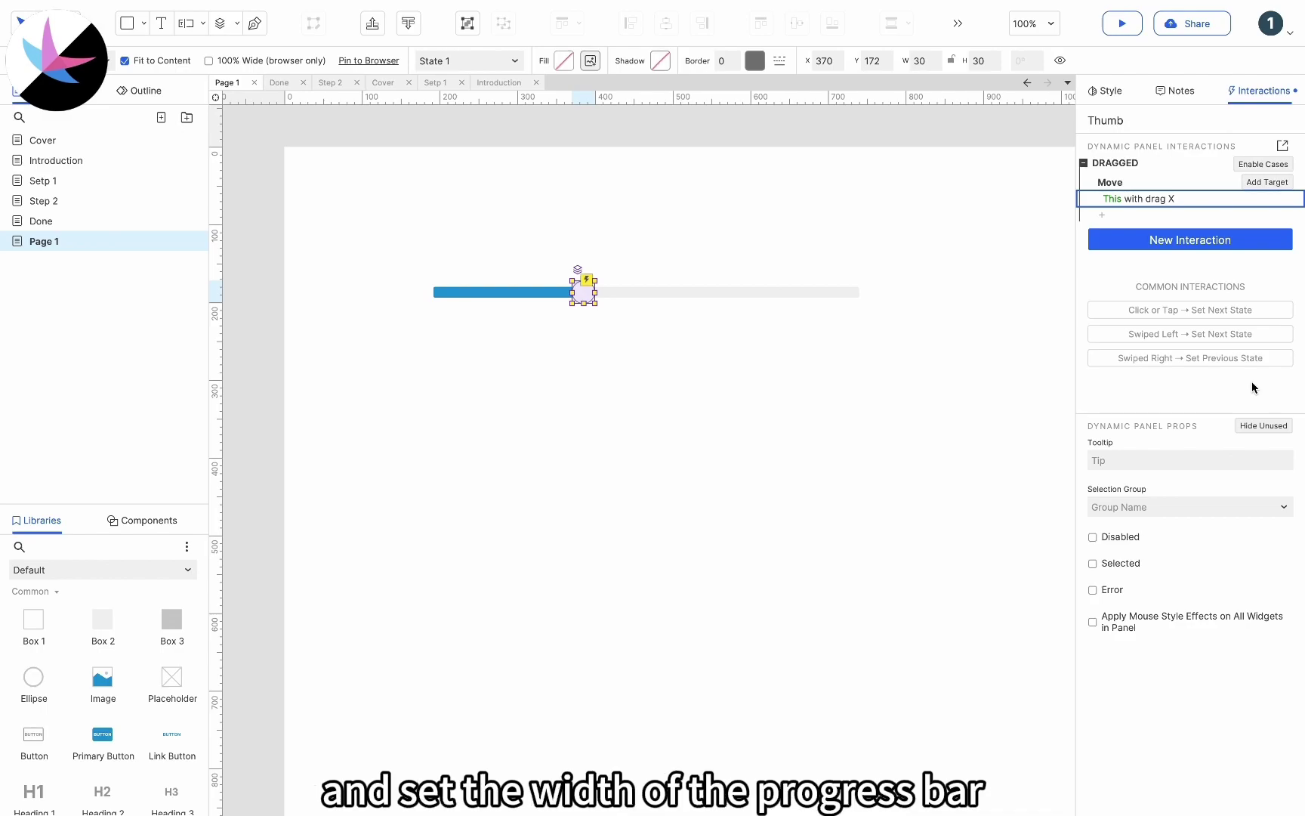
- Add a Moved interaction to the Thumb with a Set Size action targeting Progress bar, and clear its width and height values
left_click(1108, 239)
scroll(1125, 328, "down", 3)
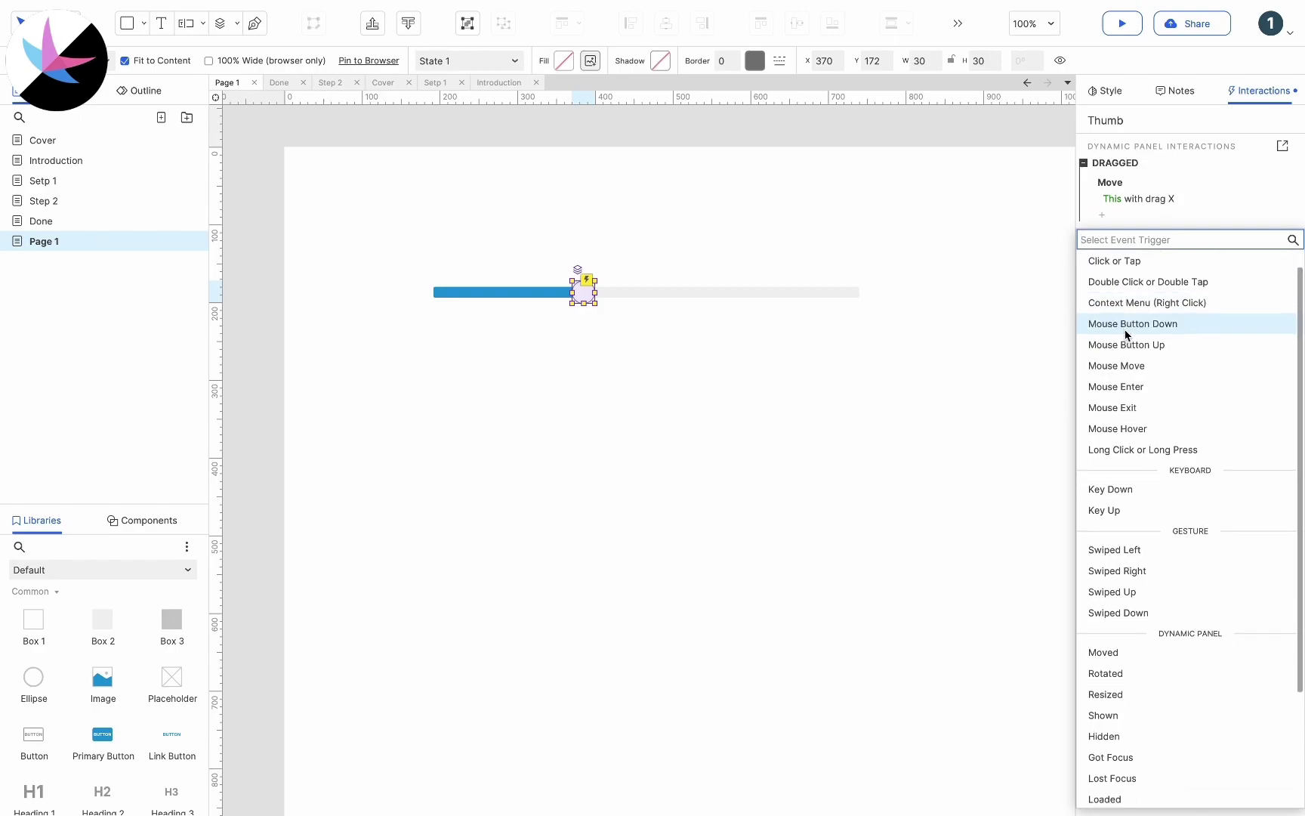
left_click(1119, 540)
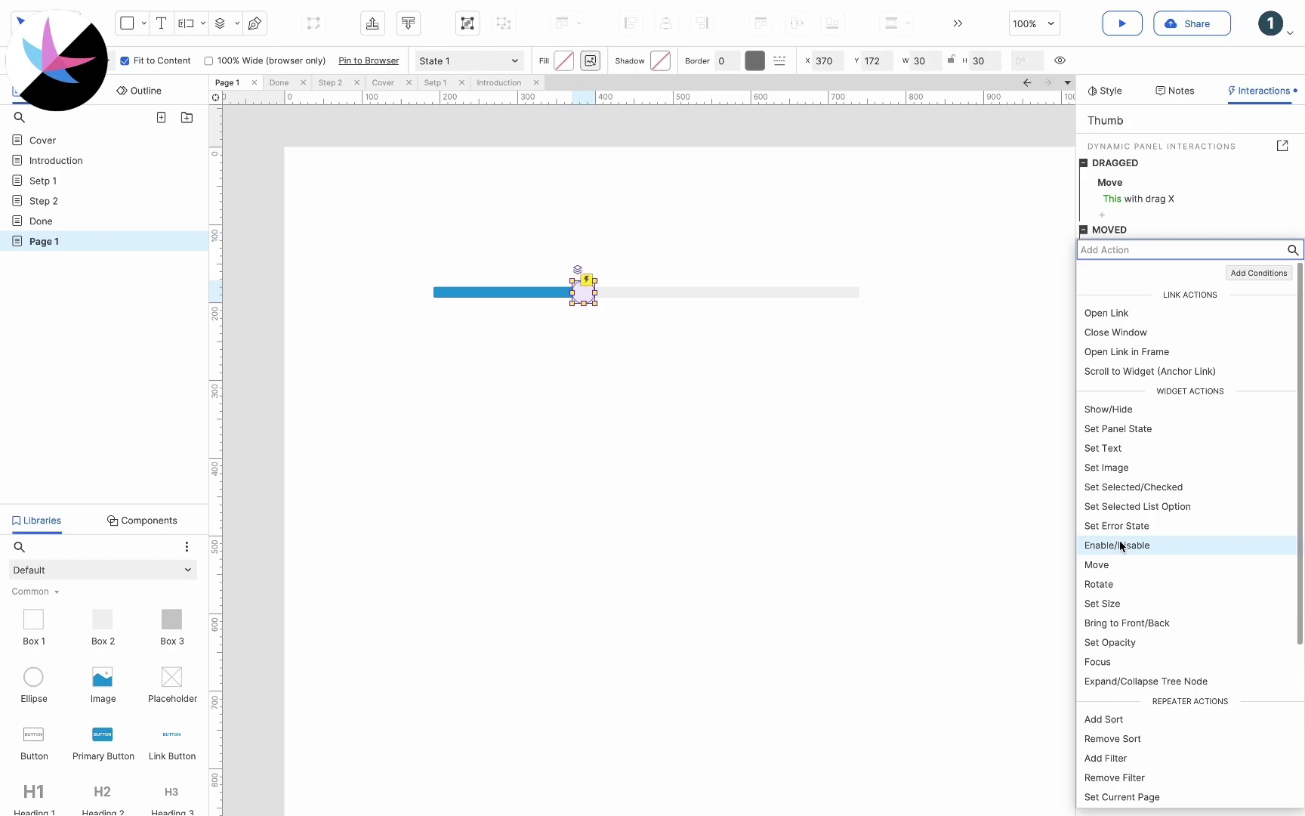
left_click(1120, 601)
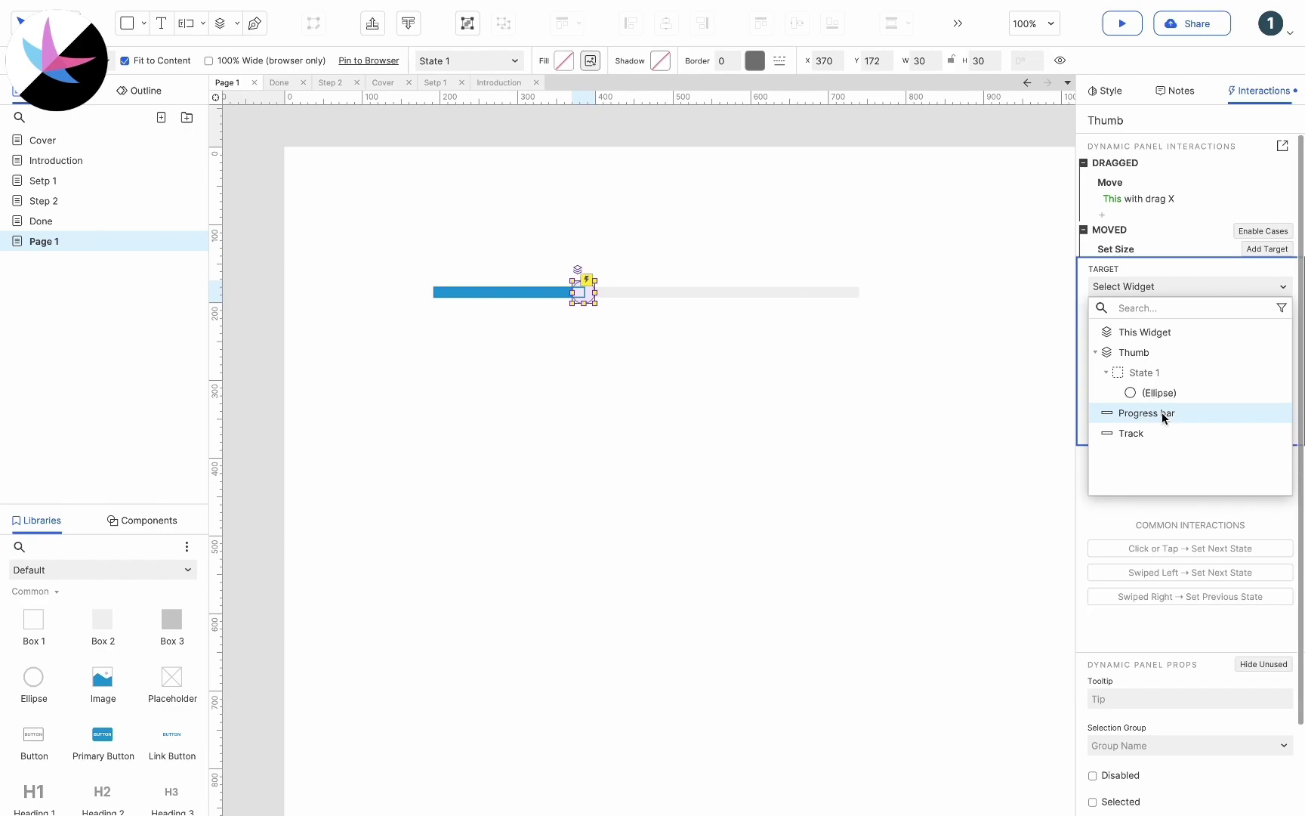
left_click(1161, 413)
double_click(1131, 371)
key("BackSpace")
double_click(1122, 346)
key("BackSpace")
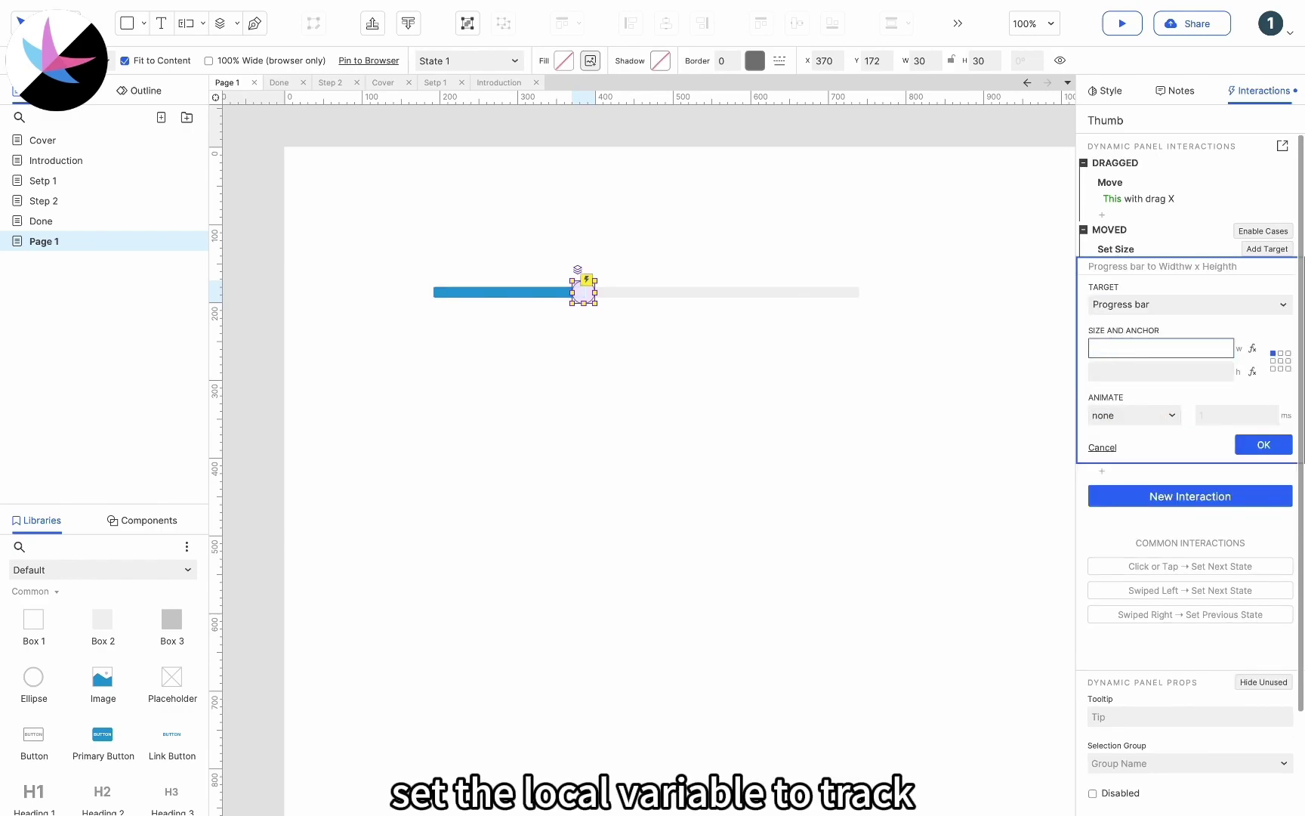
- For the Progress bar's width value in the Set Size action, add local variable LVAR1 as a widget reference to Track
left_click(1252, 348)
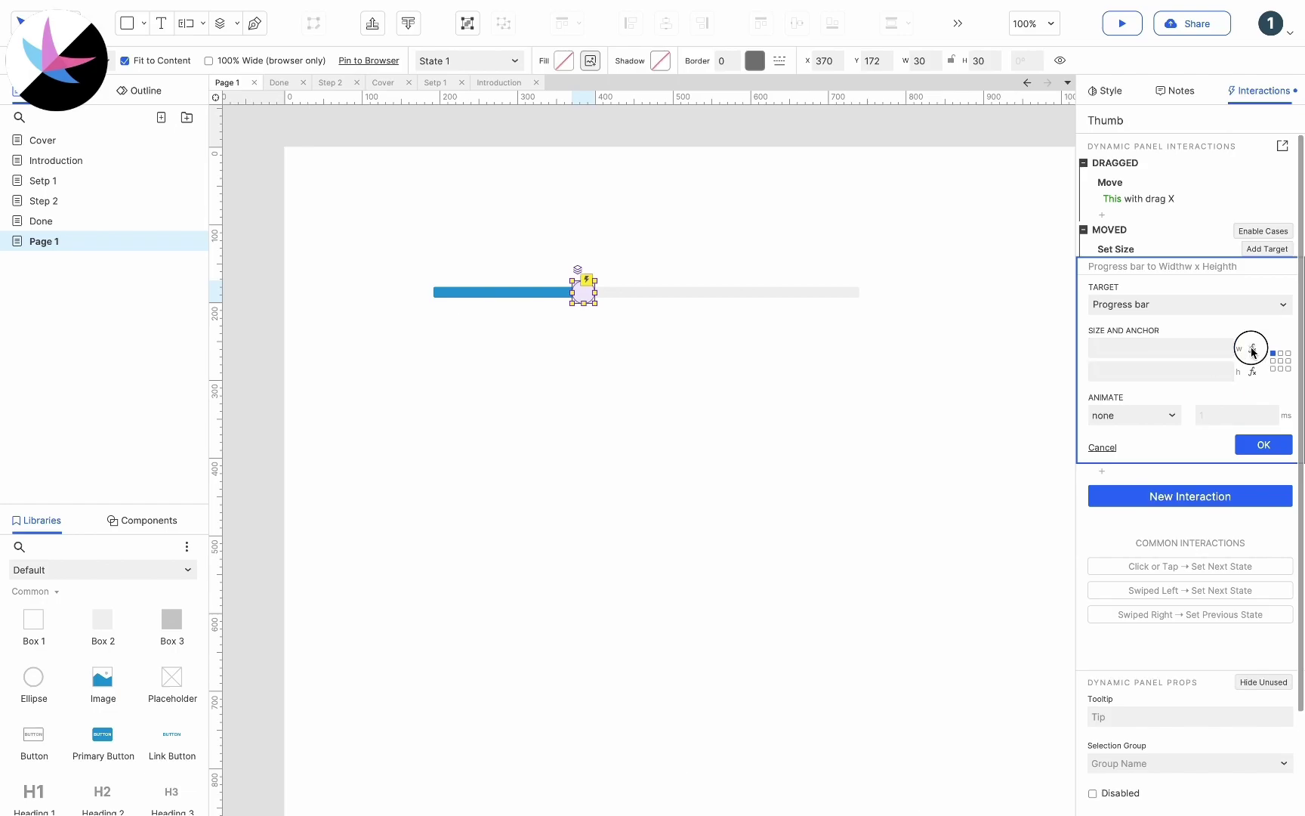
left_click_drag(650, 241, 672, 370)
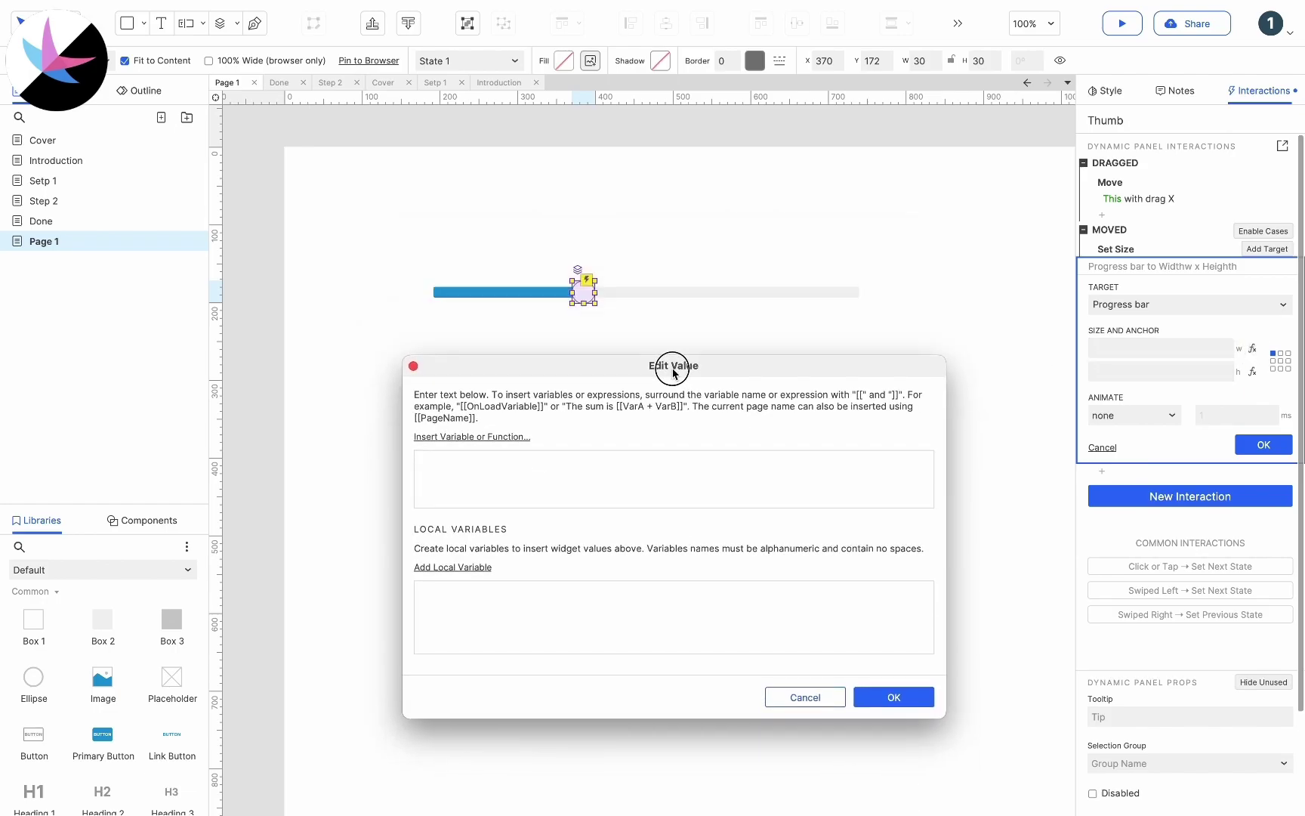
left_click(481, 566)
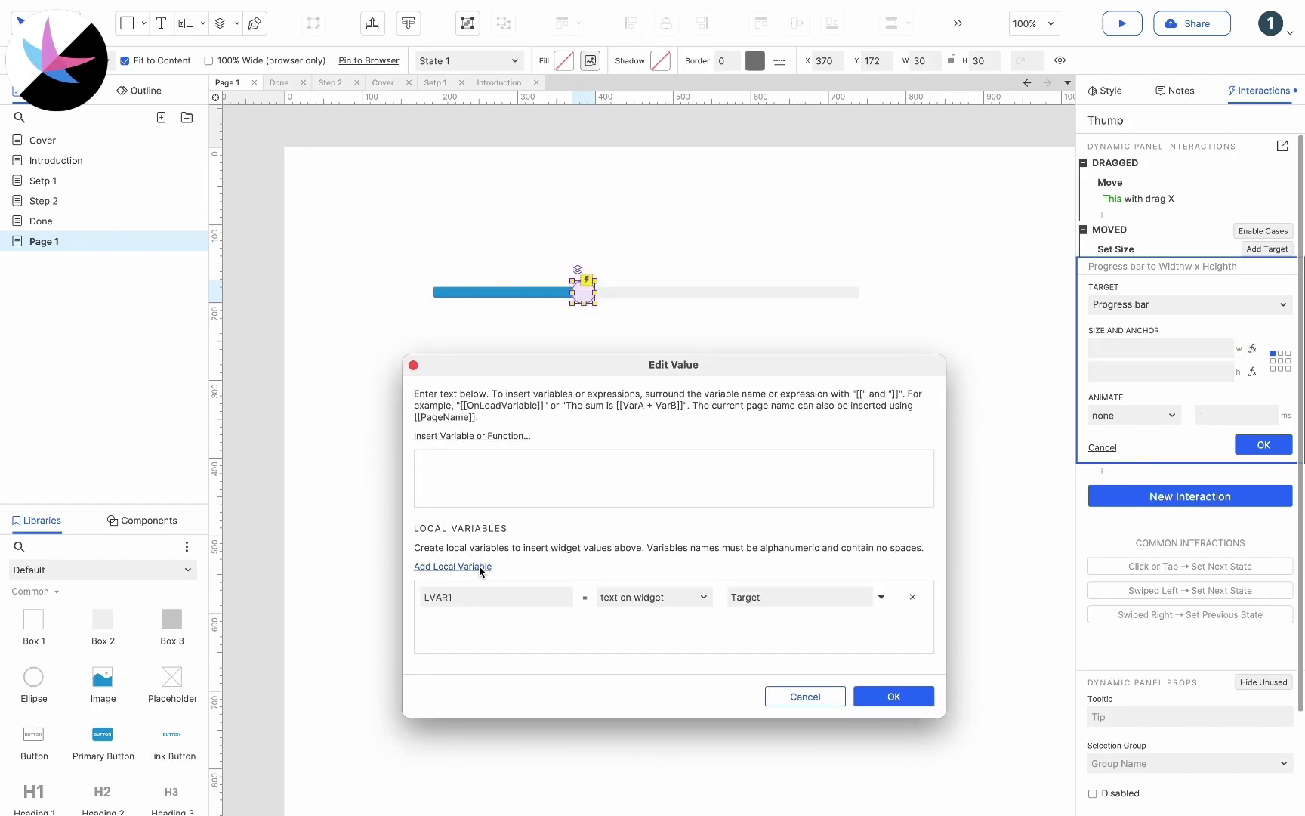
left_click(635, 595)
left_click(627, 735)
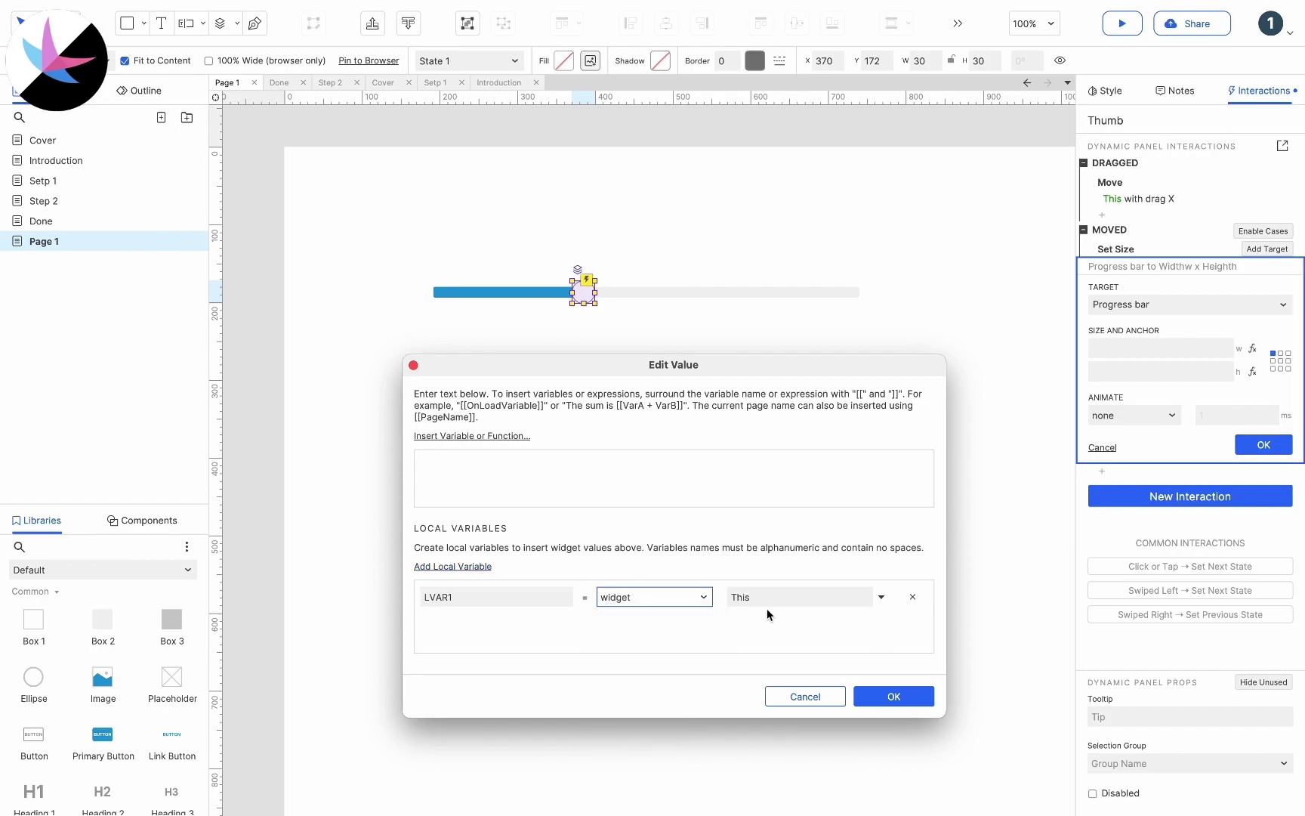
left_click(773, 599)
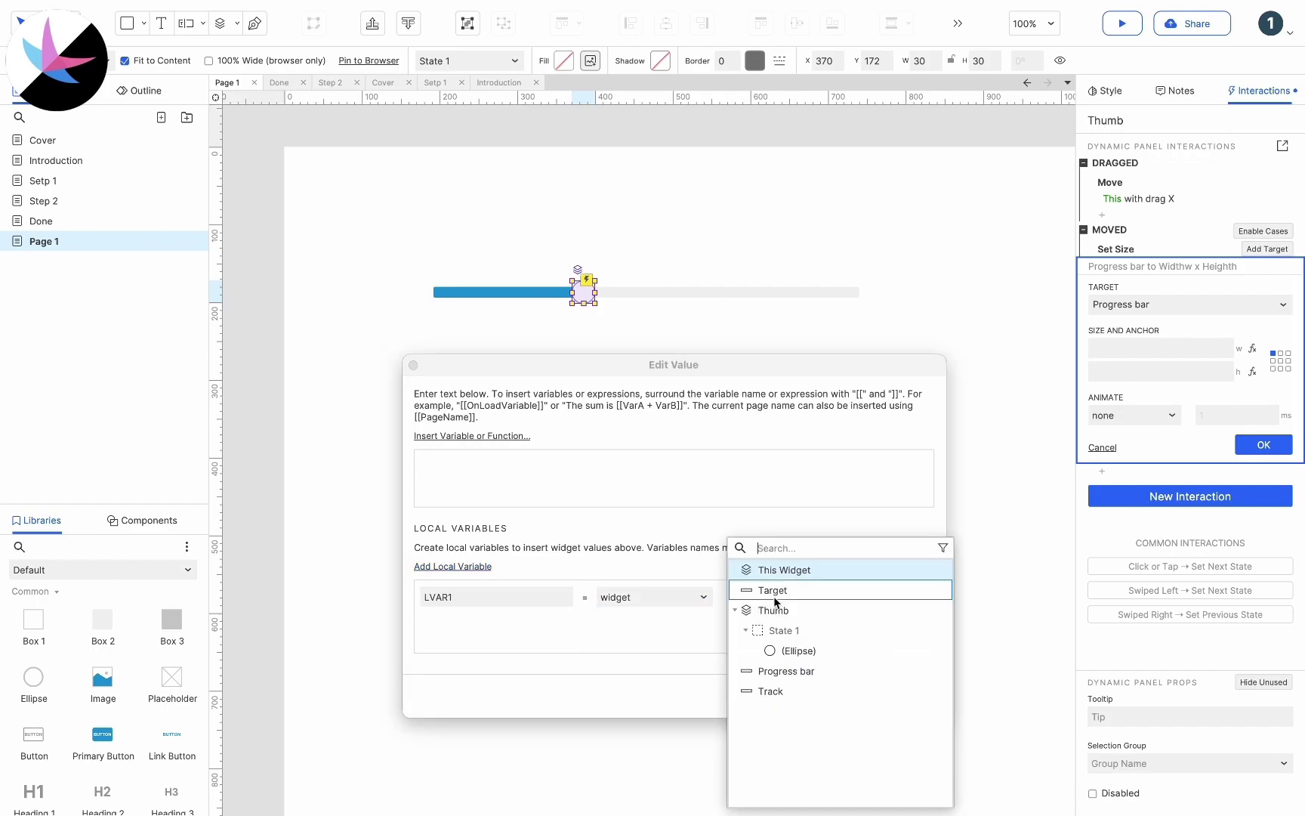
left_click(770, 691)
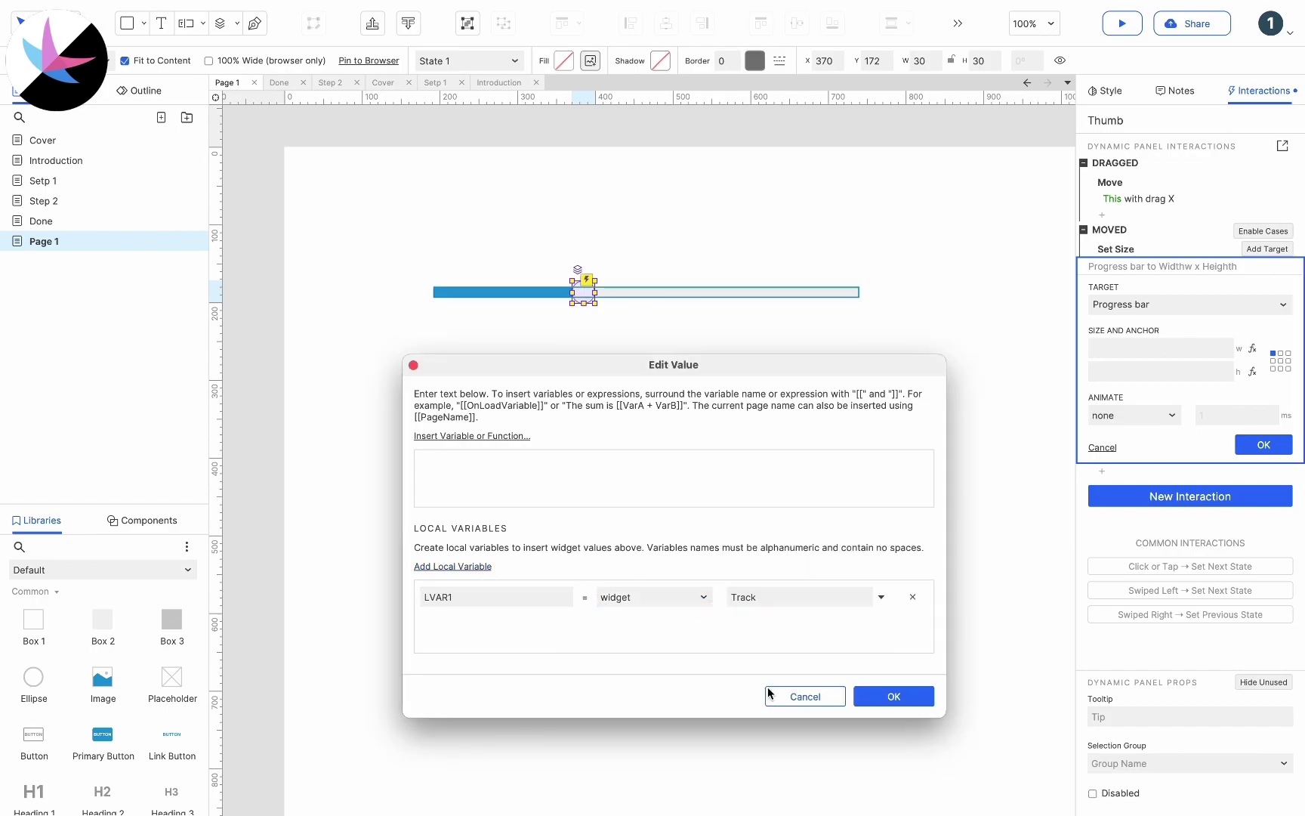
- Set the Progress bar's width expression to [[This.x-LVAR1.x+This.width/2]] and accept the Set Size action
left_click(485, 435)
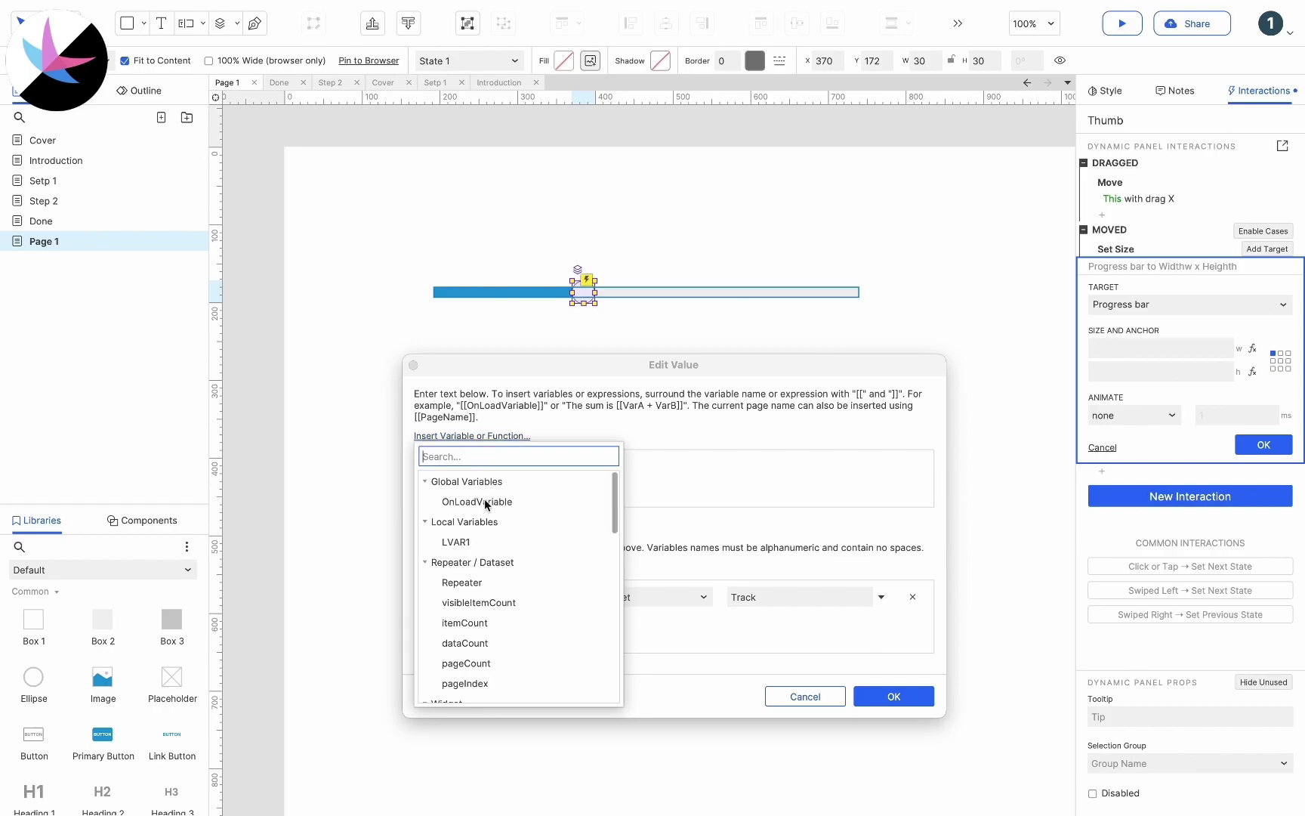
left_click(483, 542)
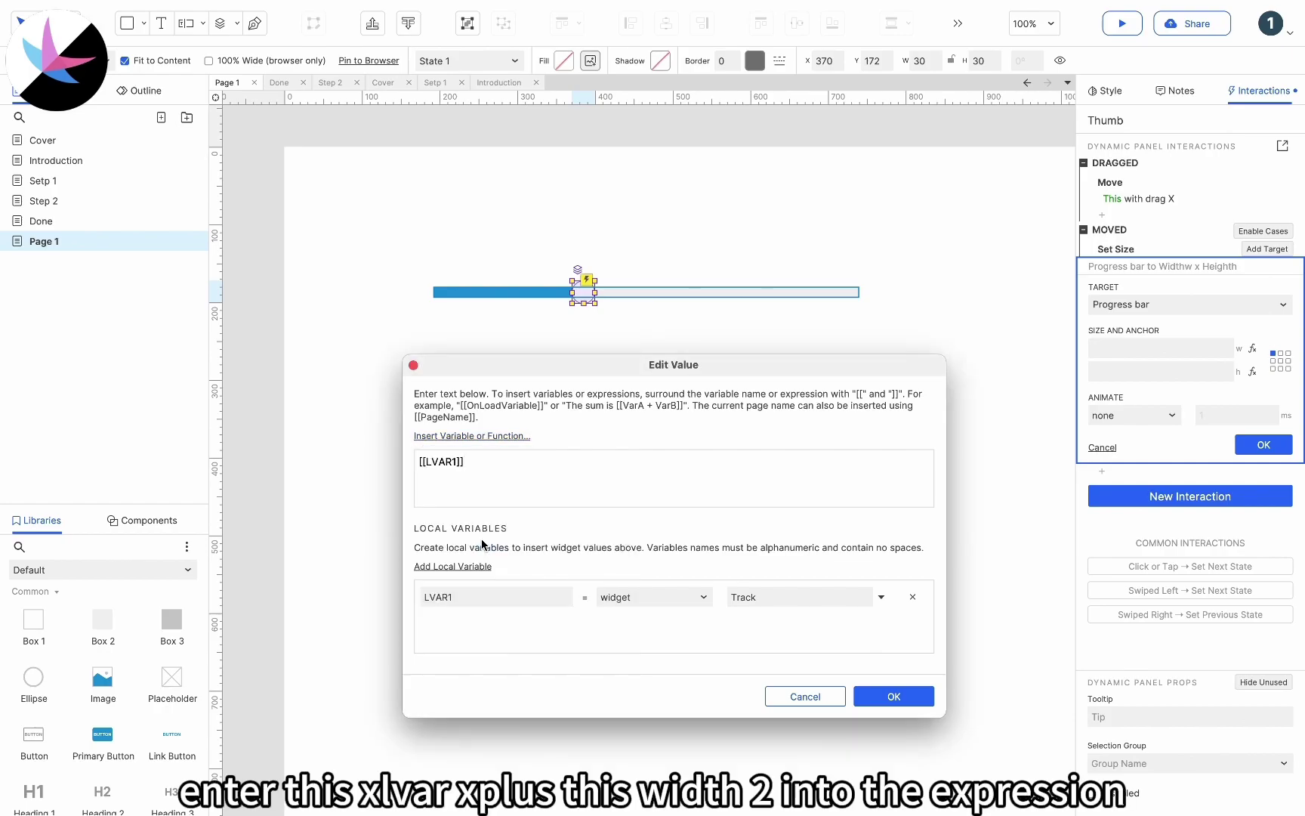
left_click(426, 460)
type("Thi")
type(".x")
key("Left")
key("Left")
type("s")
key("Right")
key("Right")
type("-")
left_click(490, 458)
type(".x")
type("+This.width")
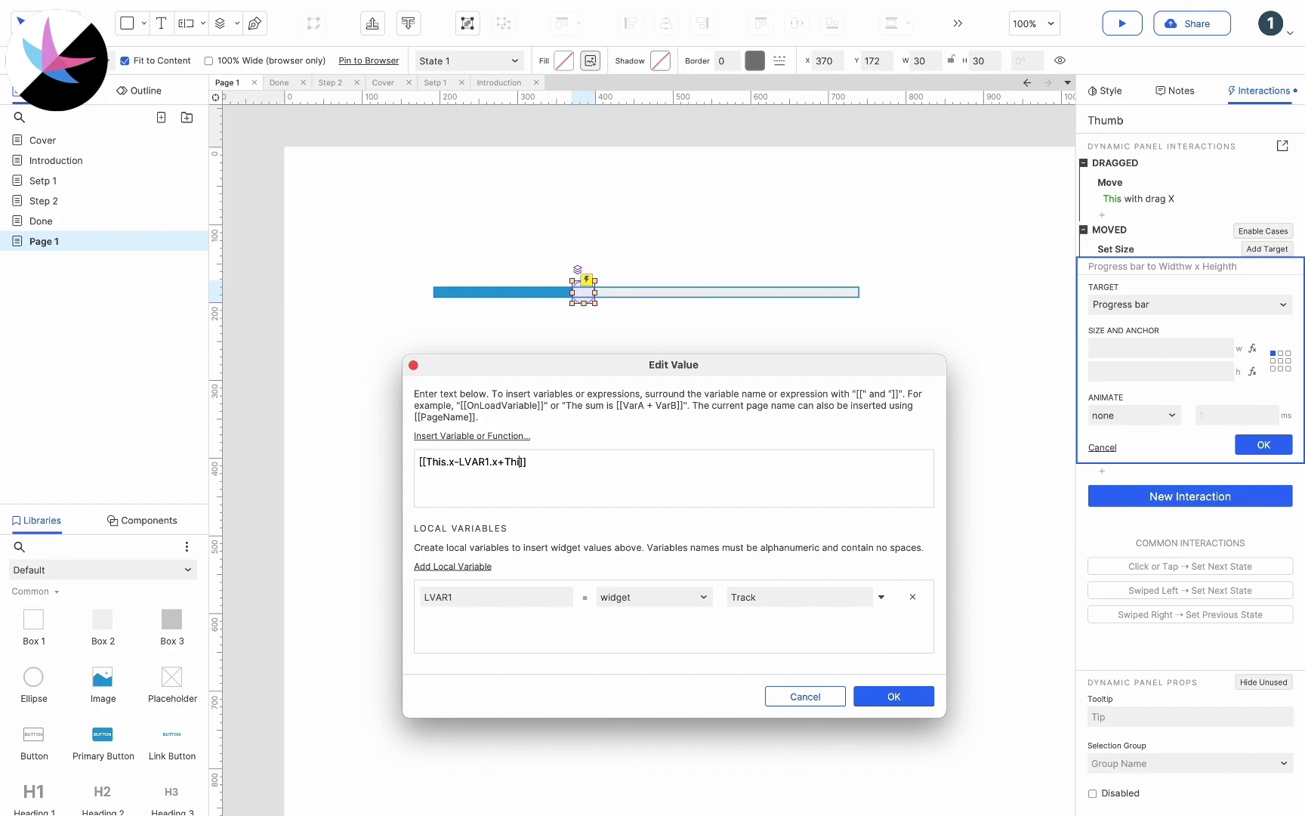
type("/2")
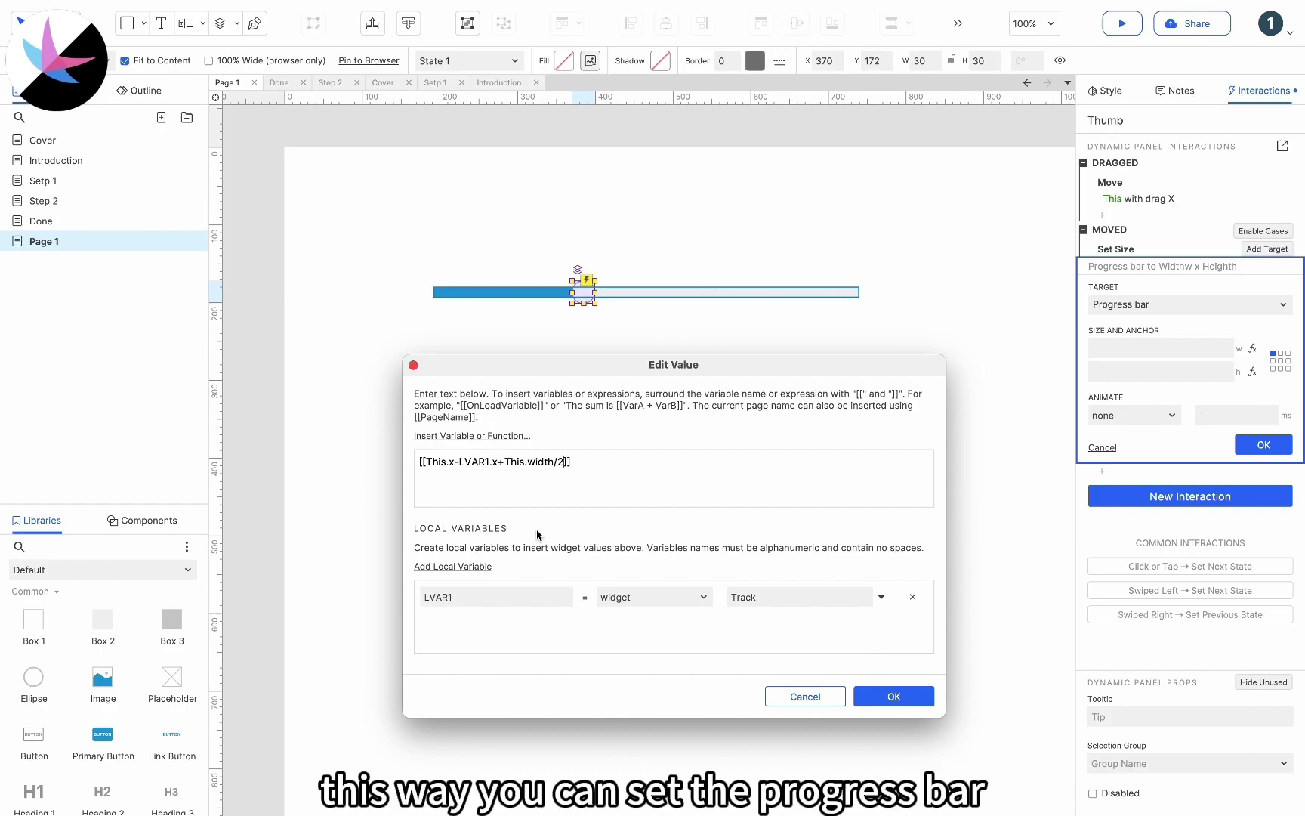
left_click(886, 697)
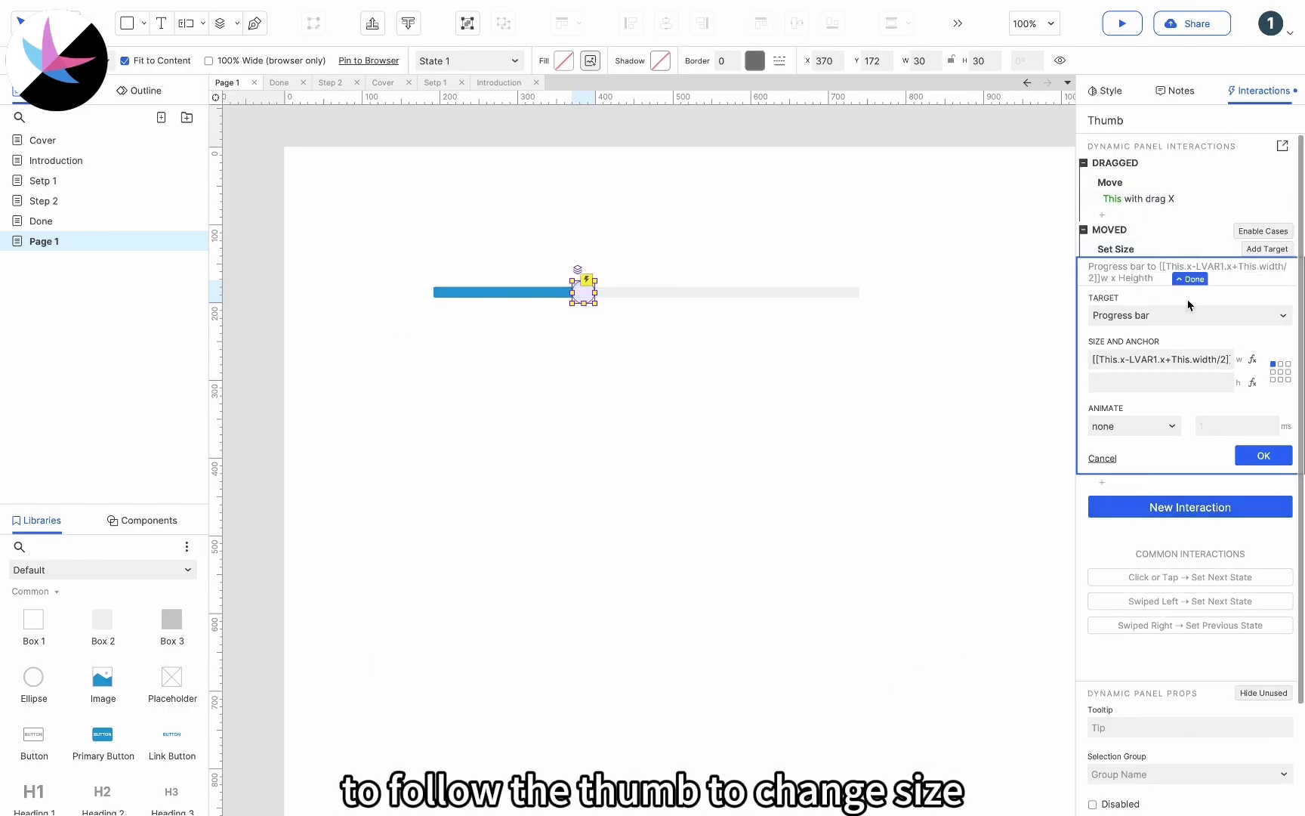
left_click(1259, 457)
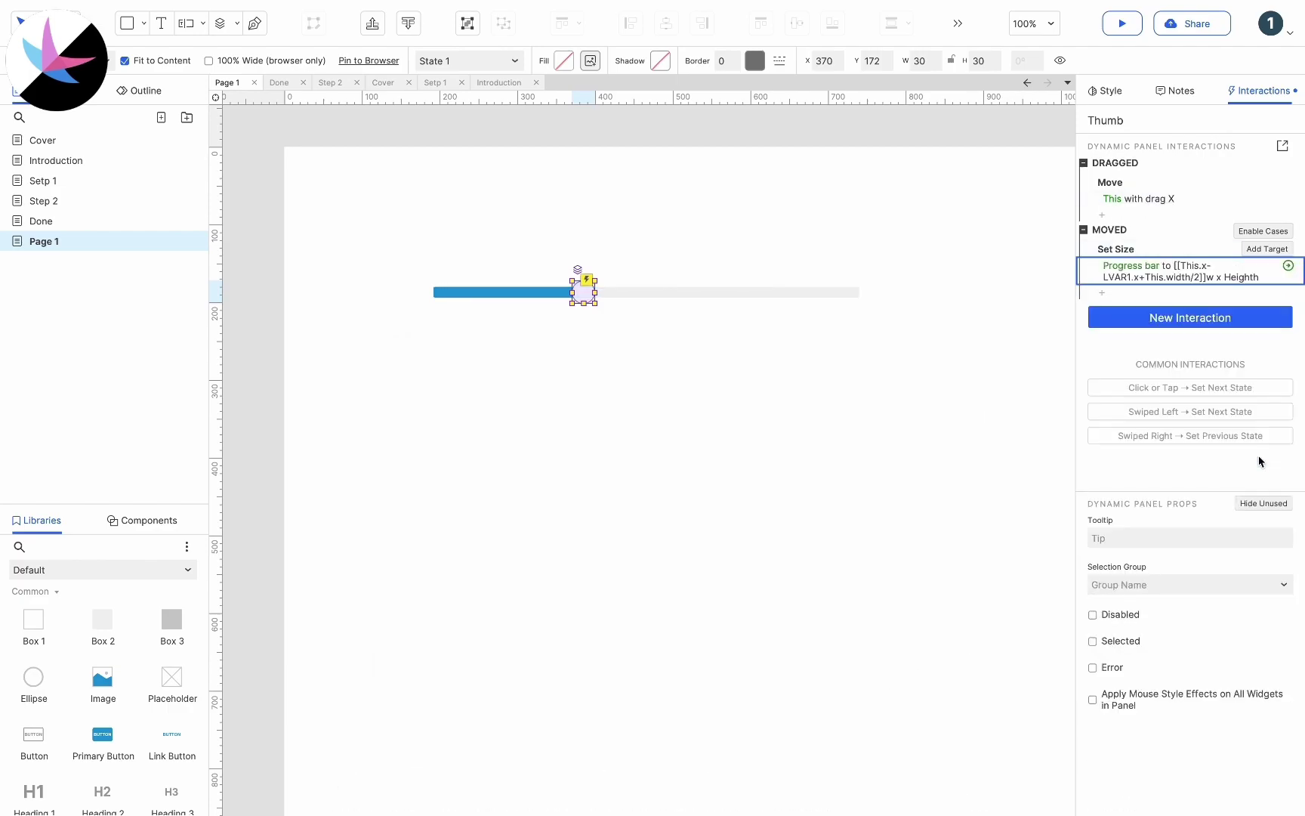
- Add a boundary to the Thumb's Dragged Move action with left "is greater than", and clear its value
left_click(1160, 200)
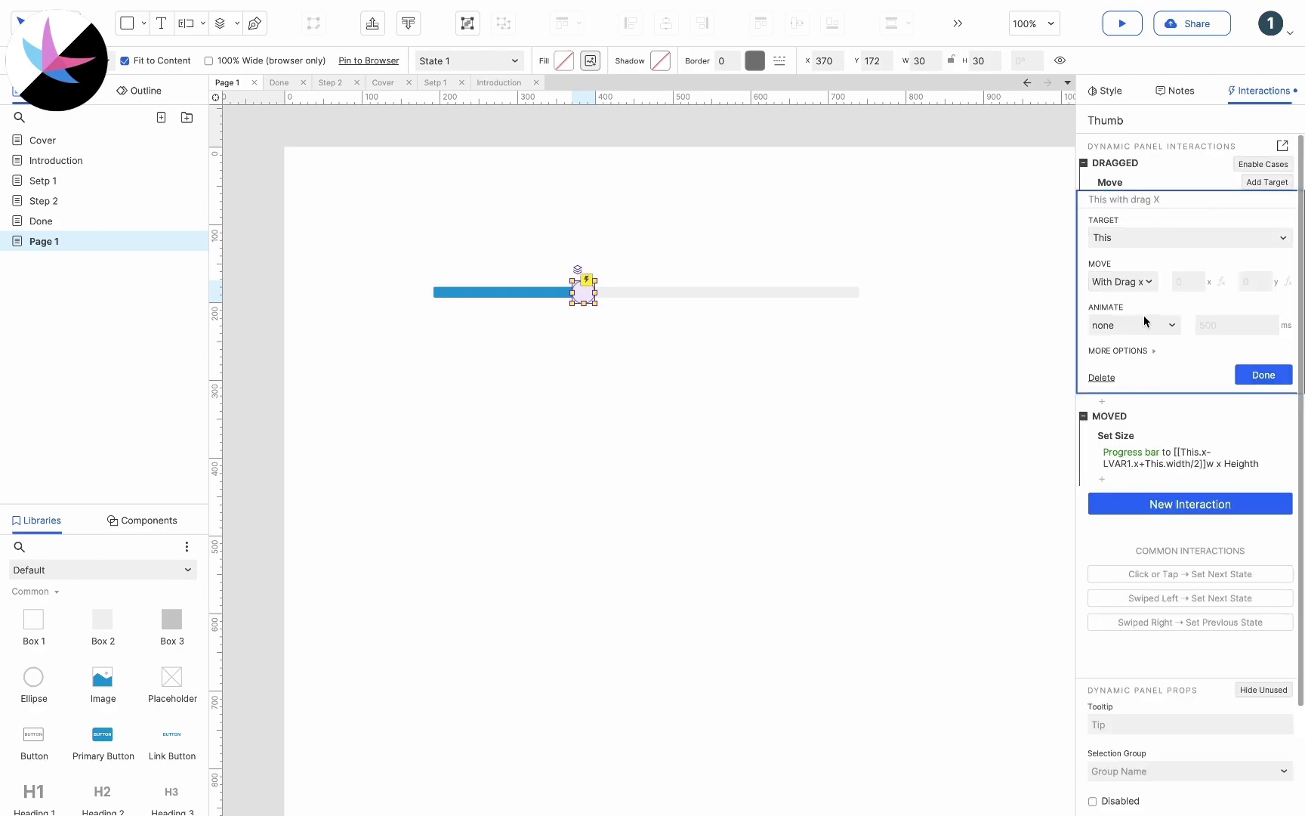
left_click(1133, 352)
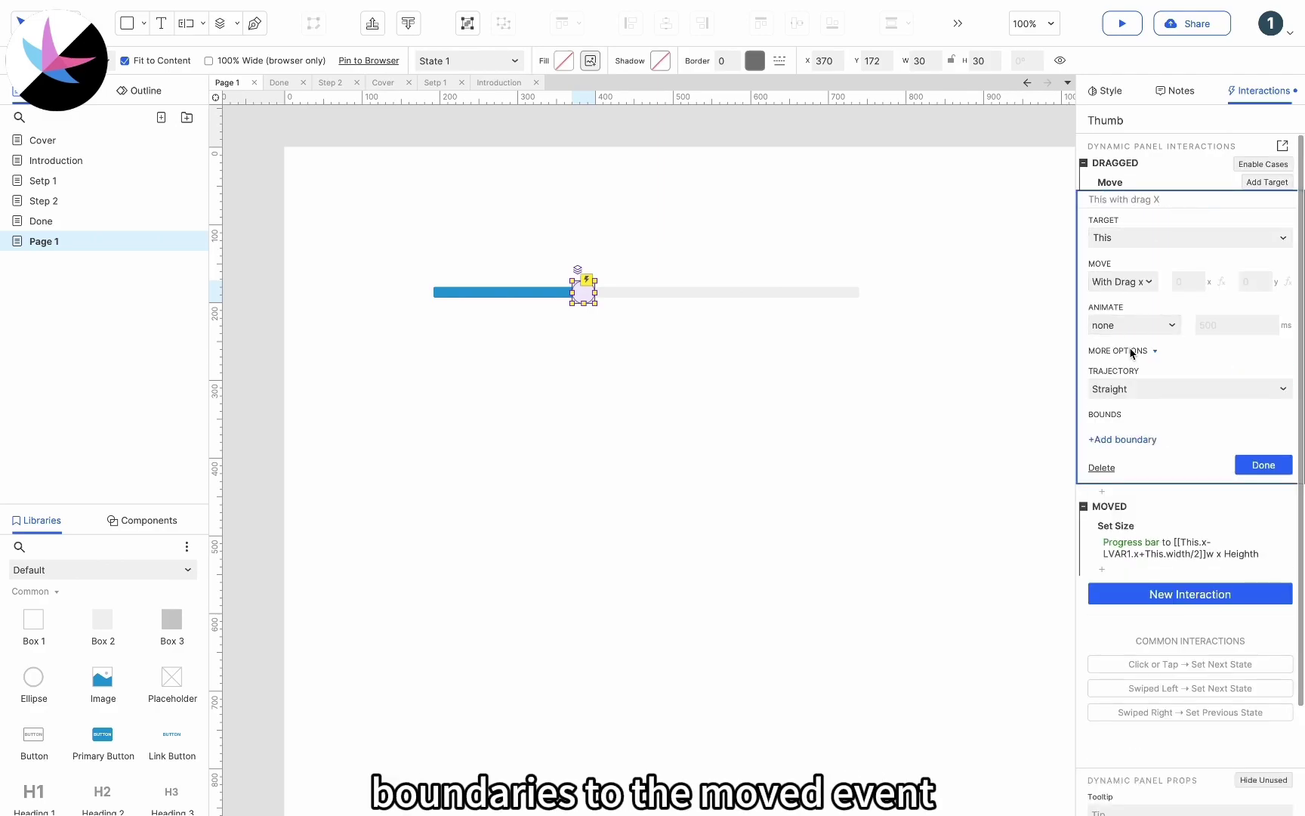
left_click(1121, 439)
left_click(1110, 436)
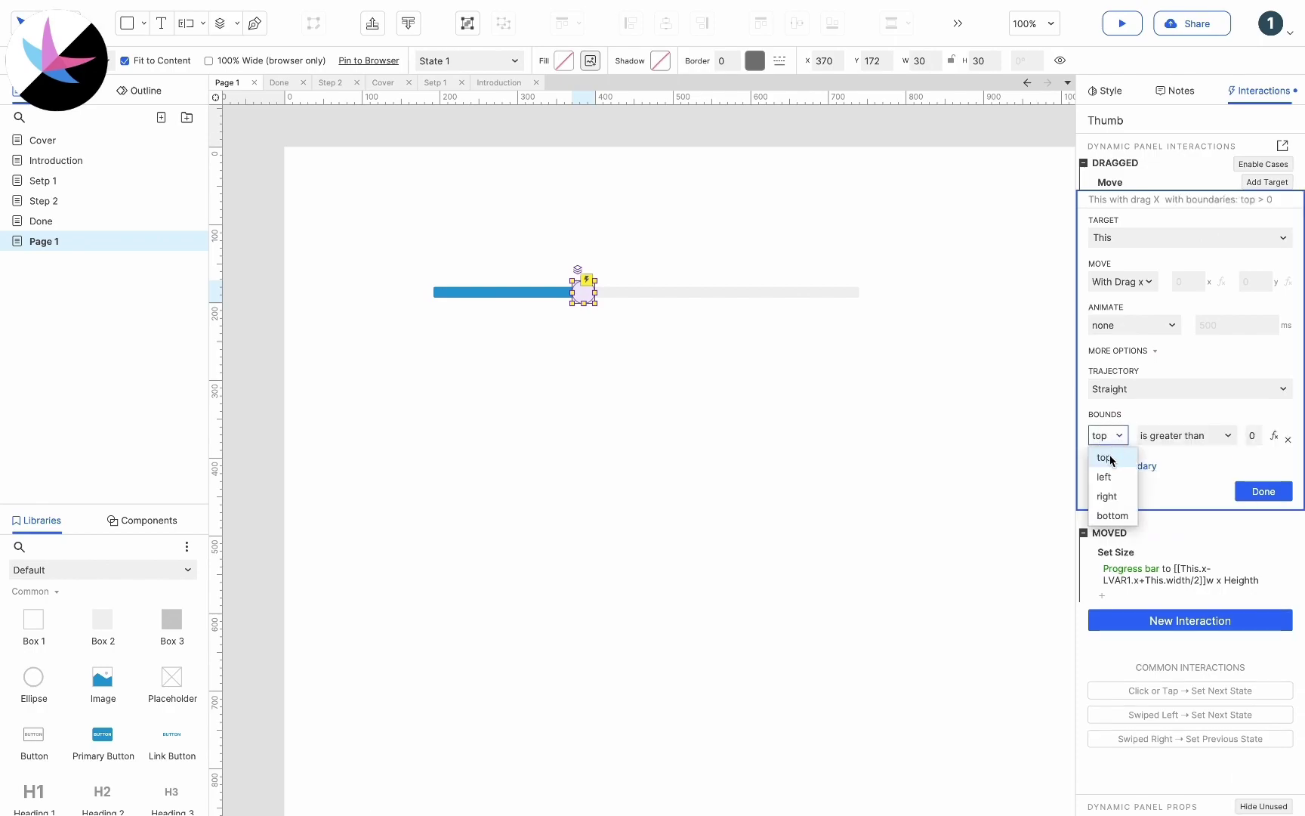
left_click(1110, 477)
left_click(1252, 435)
key("BackSpace")
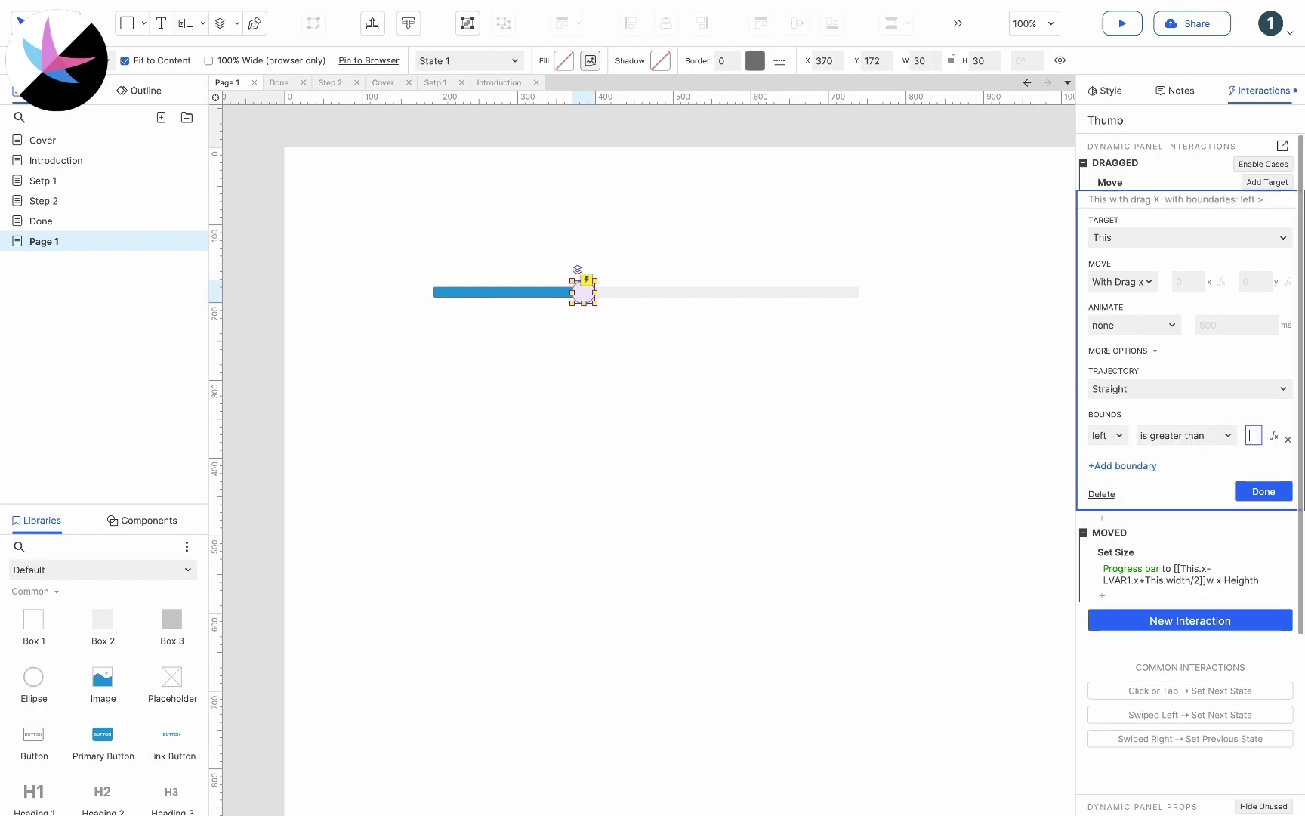
- For the left boundary's value, add local variable LVAR1 as a widget reference to Track
left_click(1274, 436)
left_click_drag(674, 237, 674, 368)
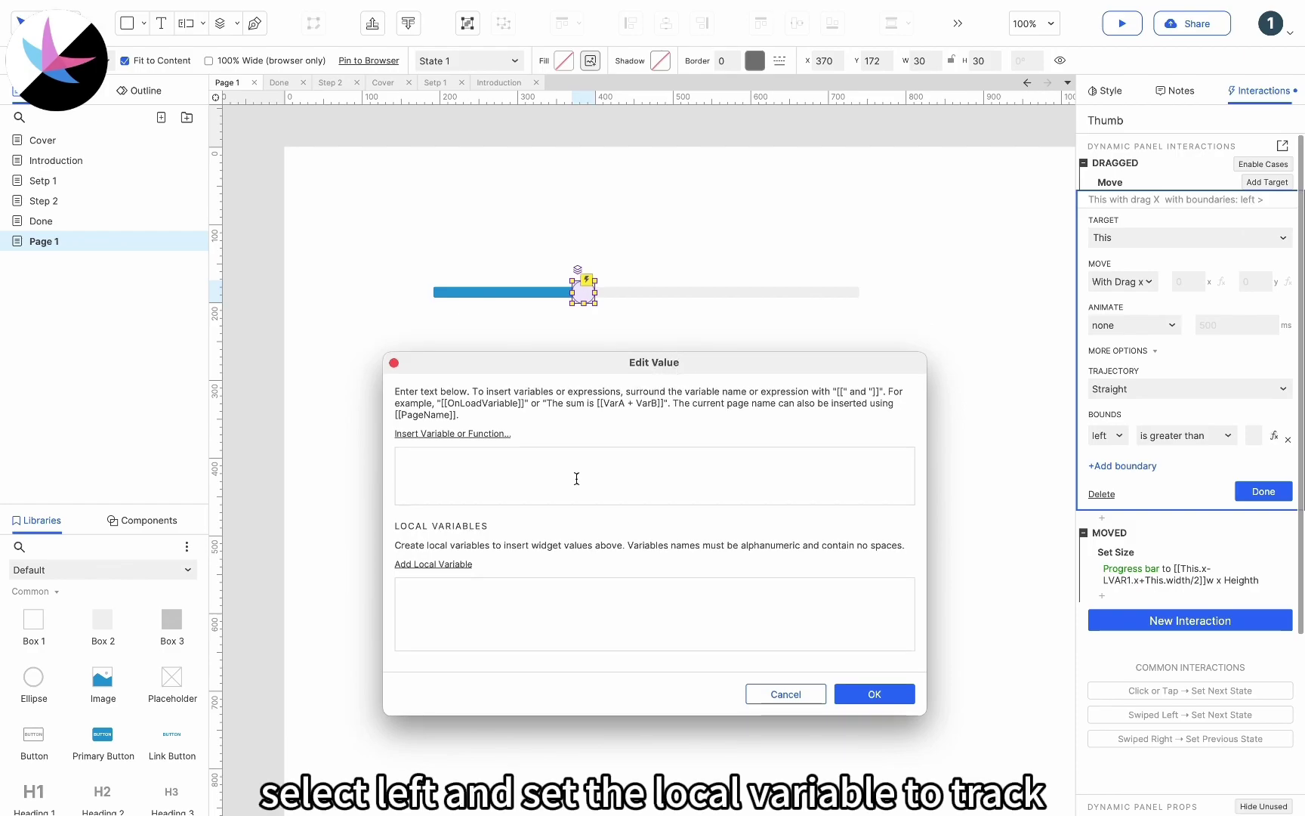
left_click(459, 564)
left_click(604, 595)
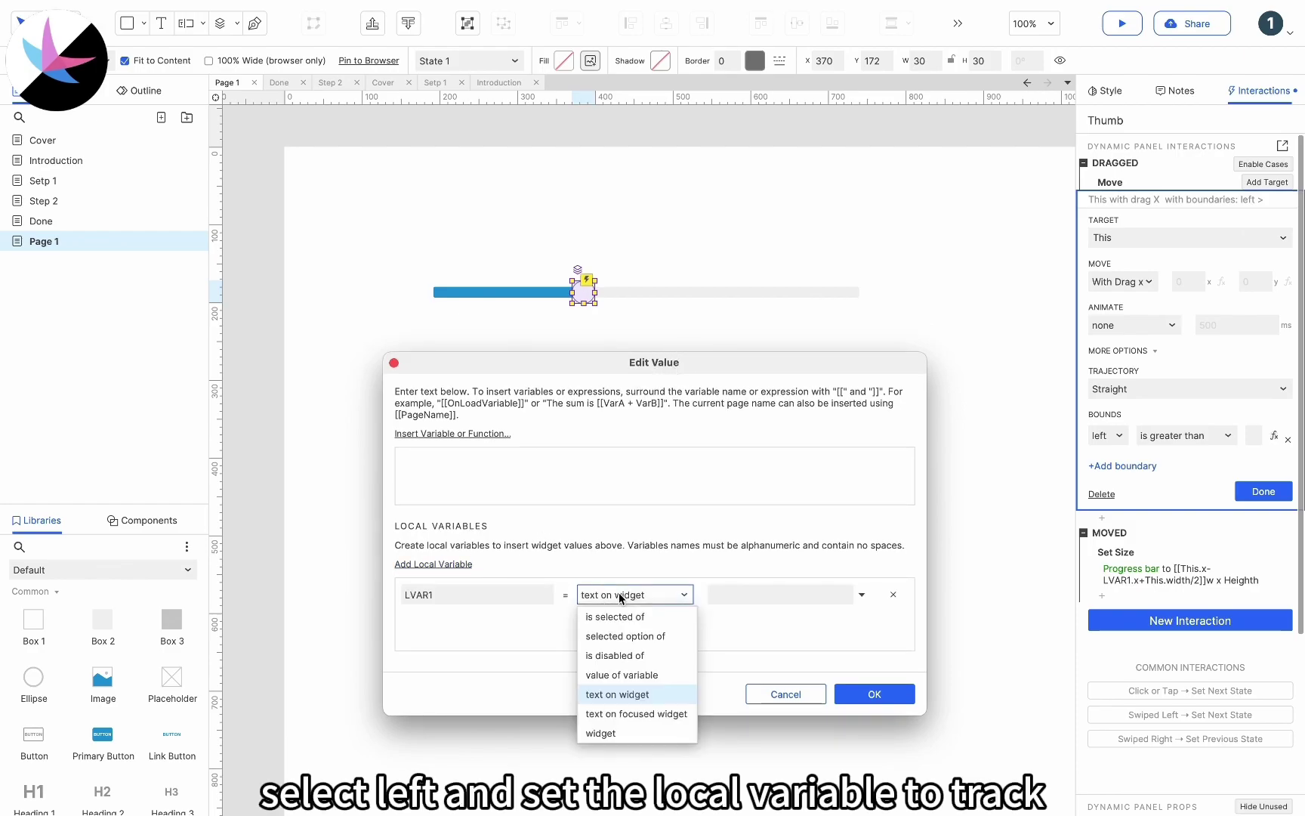
left_click(611, 738)
left_click(757, 595)
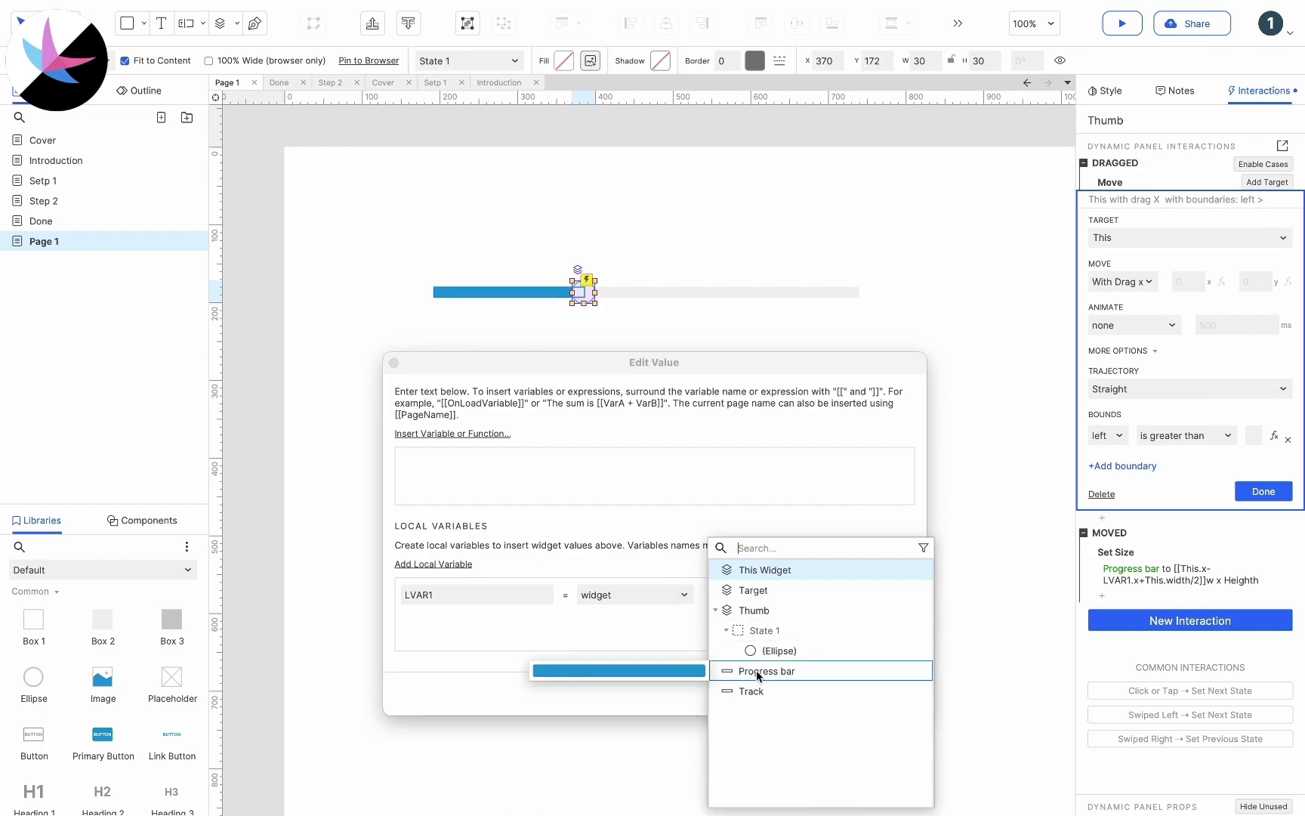
left_click(756, 691)
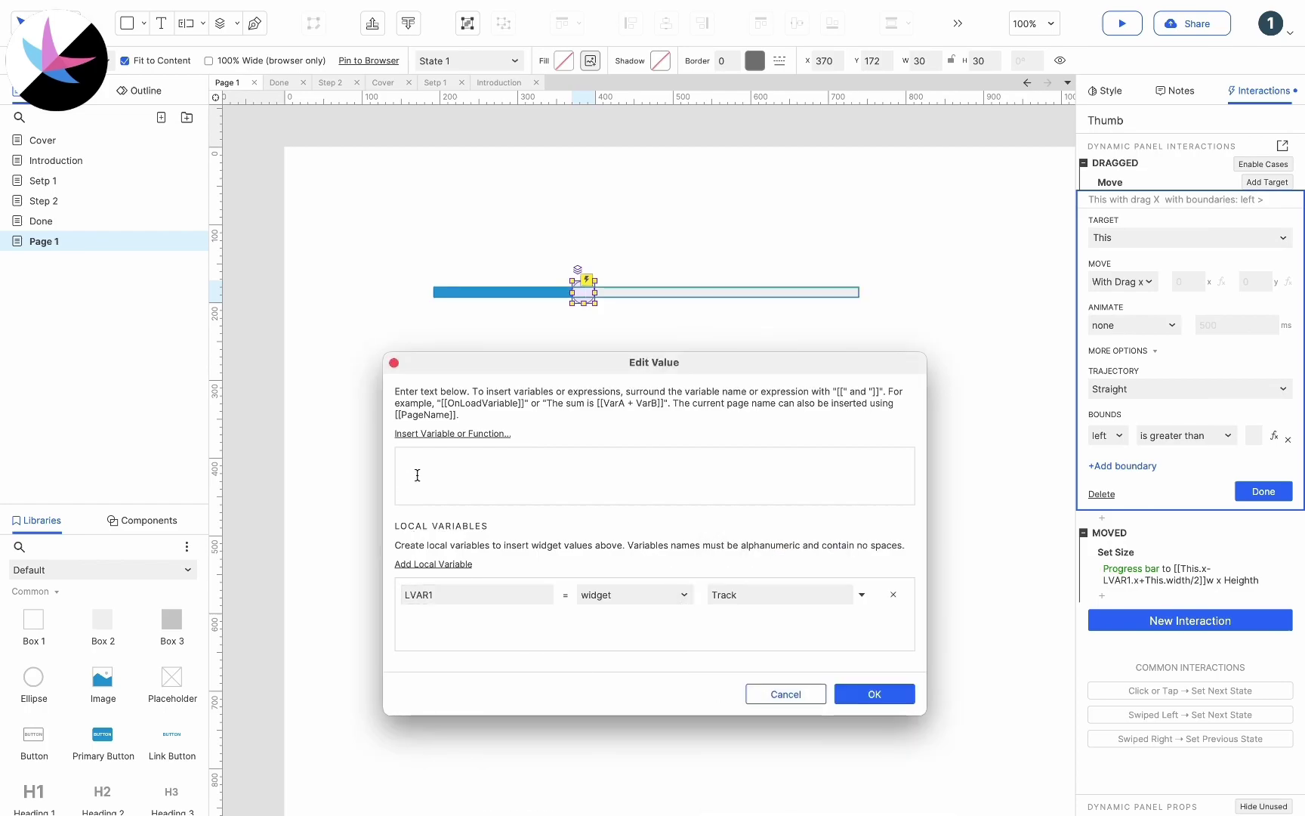
- Set the left boundary's expression to [[LVAR1.x-This.width/2]] and accept it
left_click(436, 437)
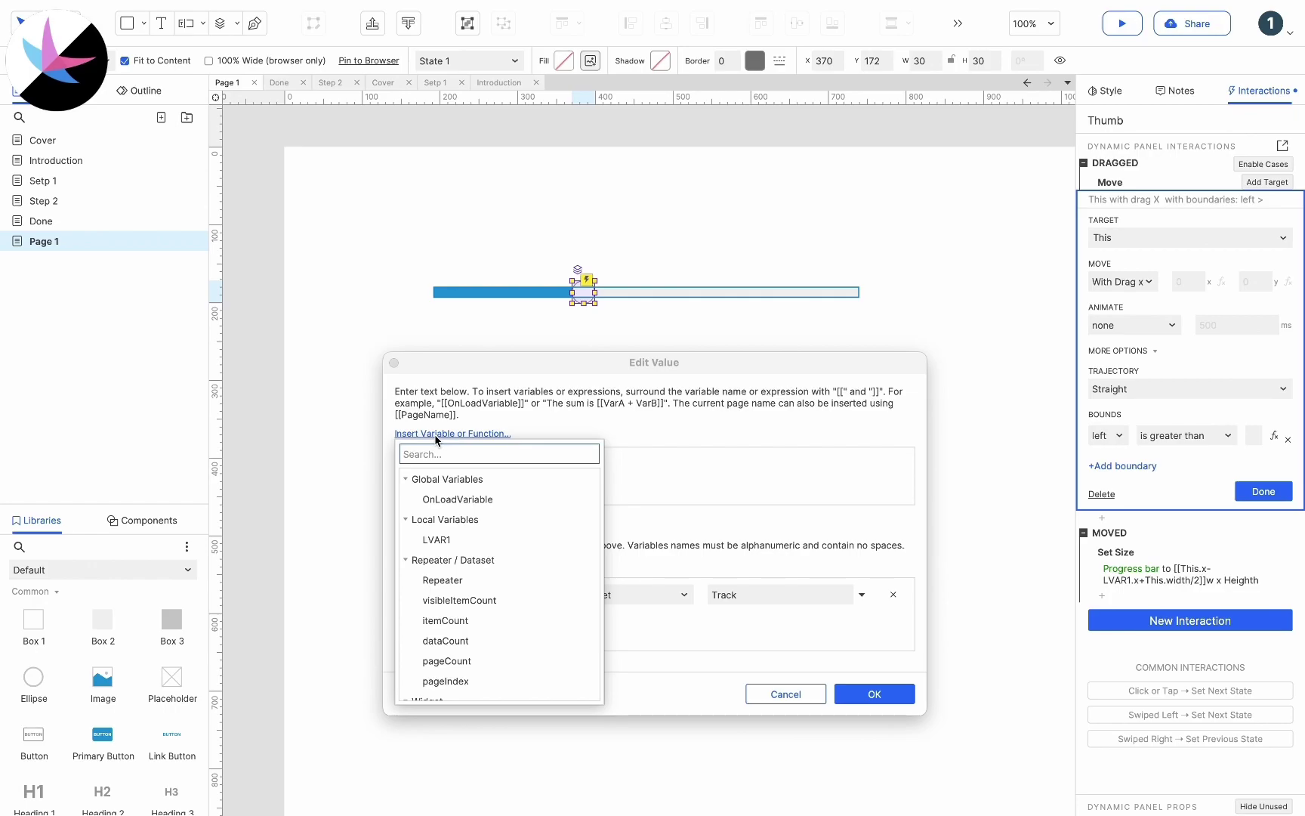
type("x")
left_click(443, 534)
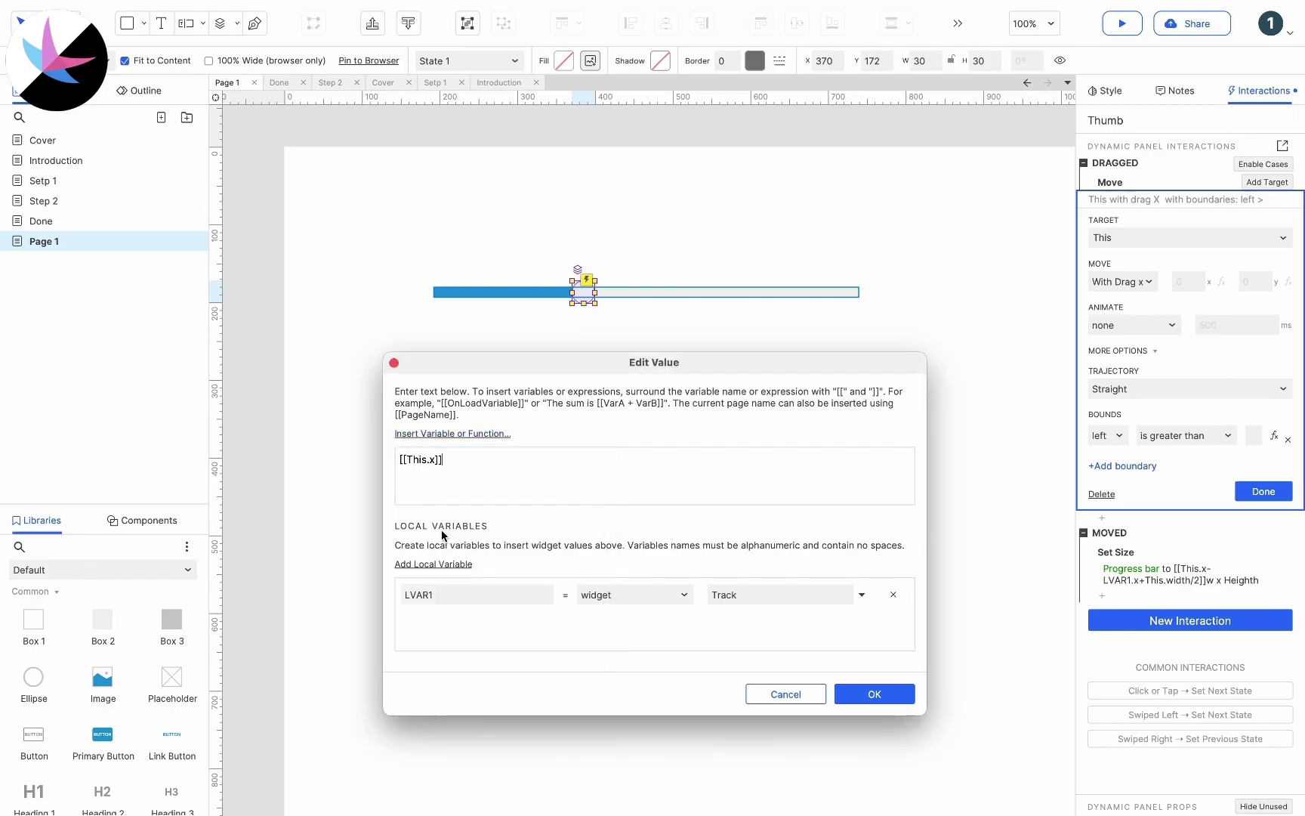
double_click(423, 594)
left_click_drag(400, 460, 427, 458)
left_click(427, 459)
key("BackSpace")
key("BackSpace")
key("BackSpace")
key("BackSpace")
type("LVAR1.x")
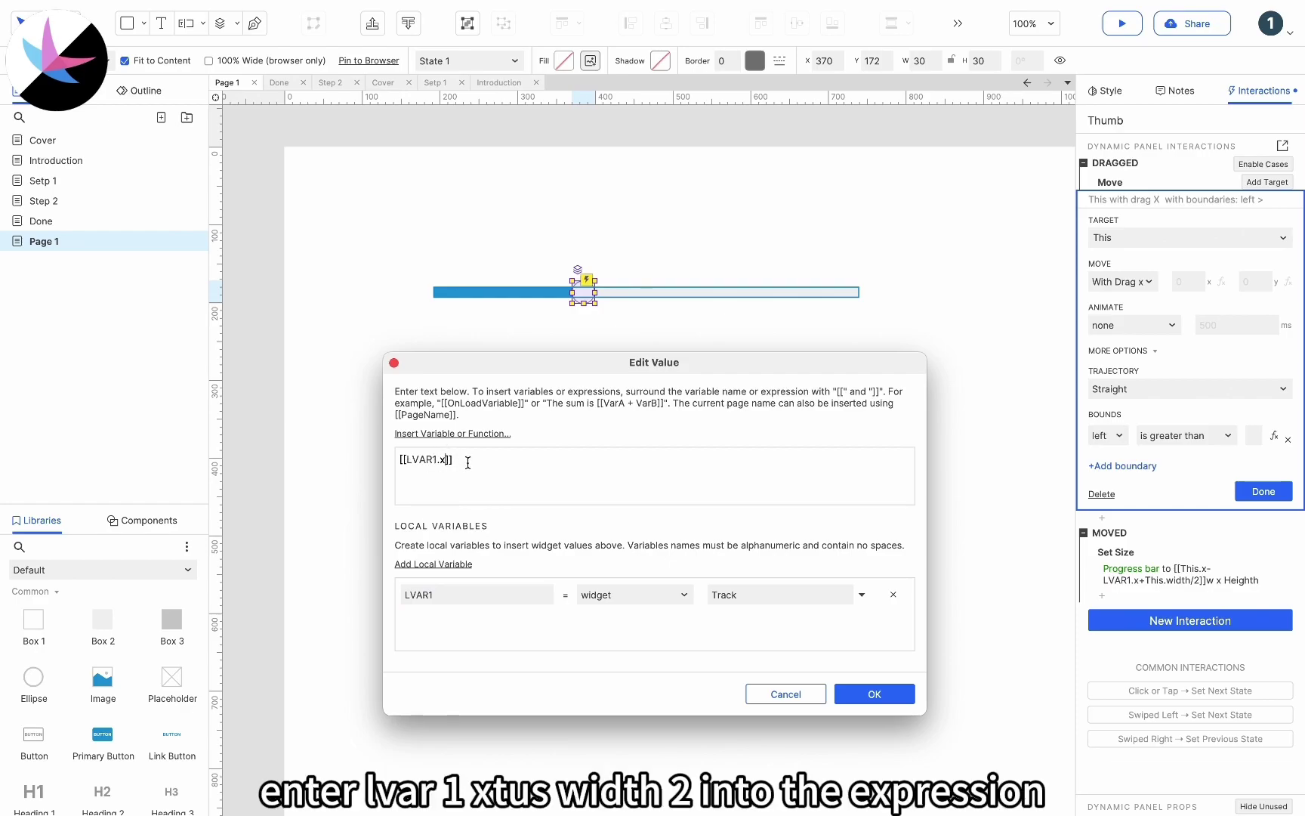
type("-This.width/2")
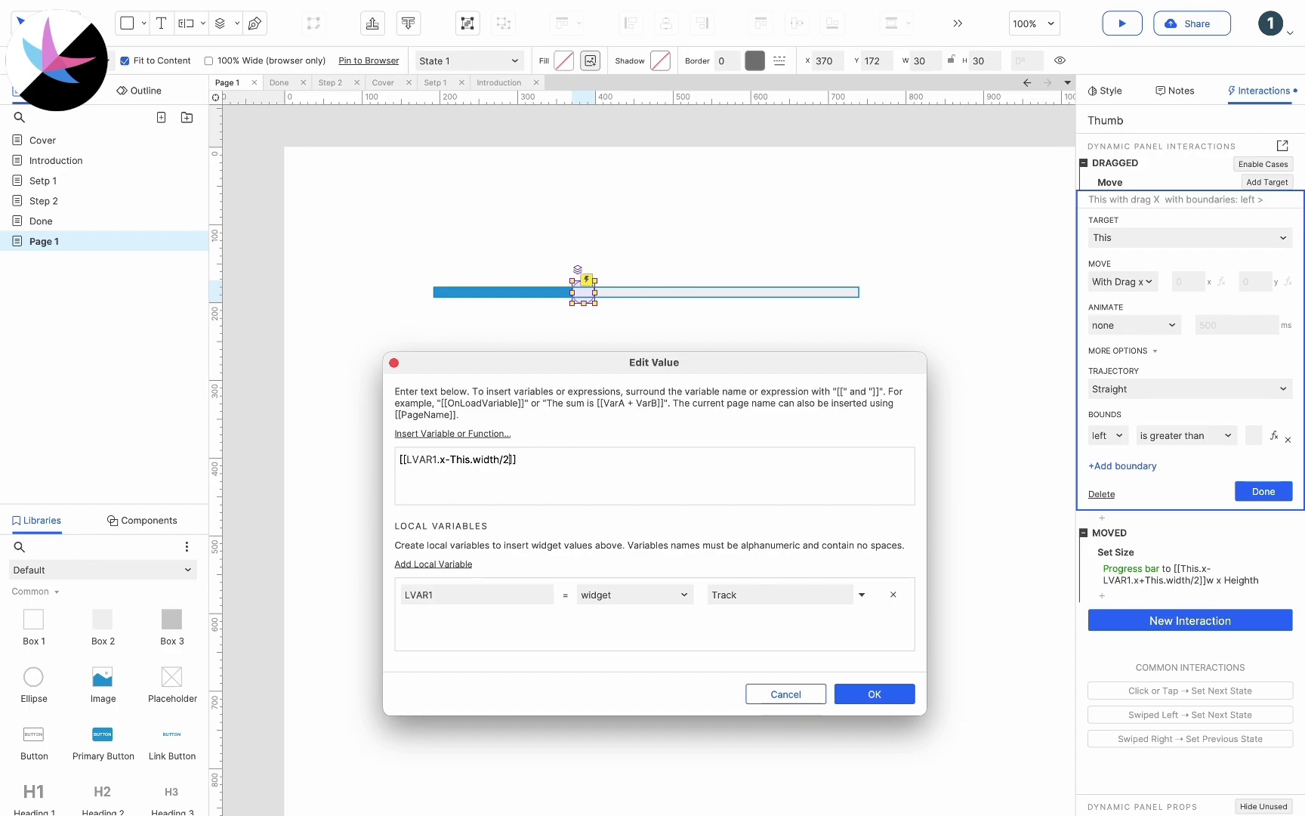
left_click(858, 694)
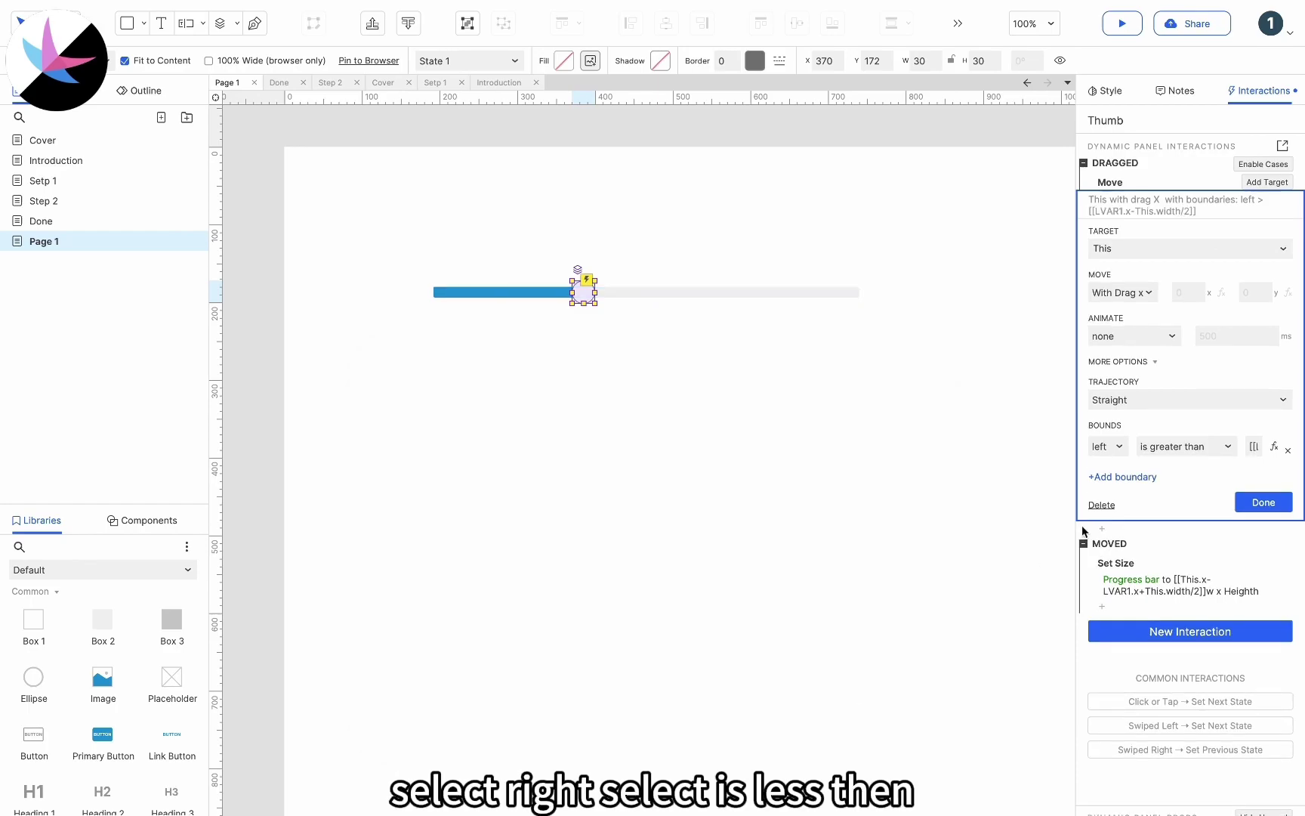
- Add a second boundary to the Move action with right "is less than", and clear its value
left_click(1125, 477)
left_click(1113, 476)
left_click(1107, 534)
left_click(1252, 473)
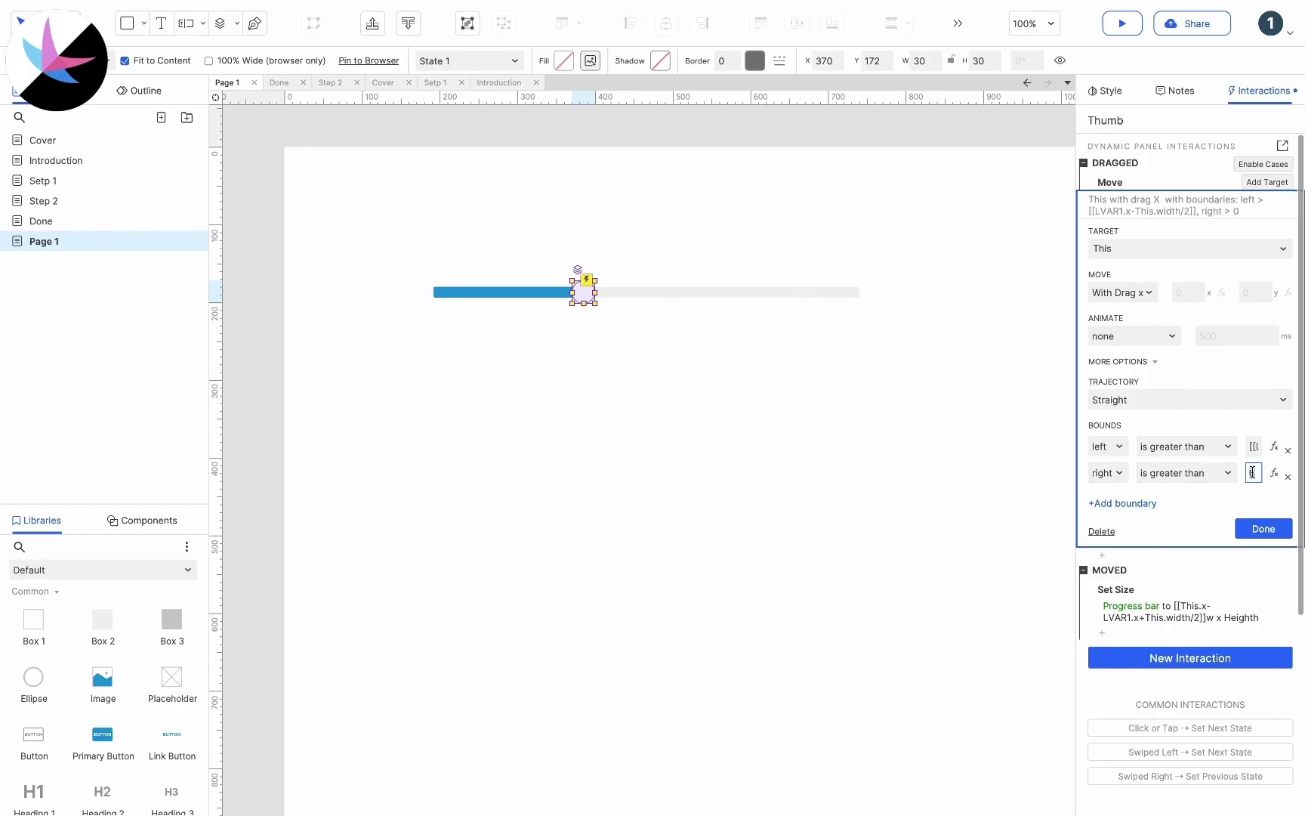
left_click(1186, 473)
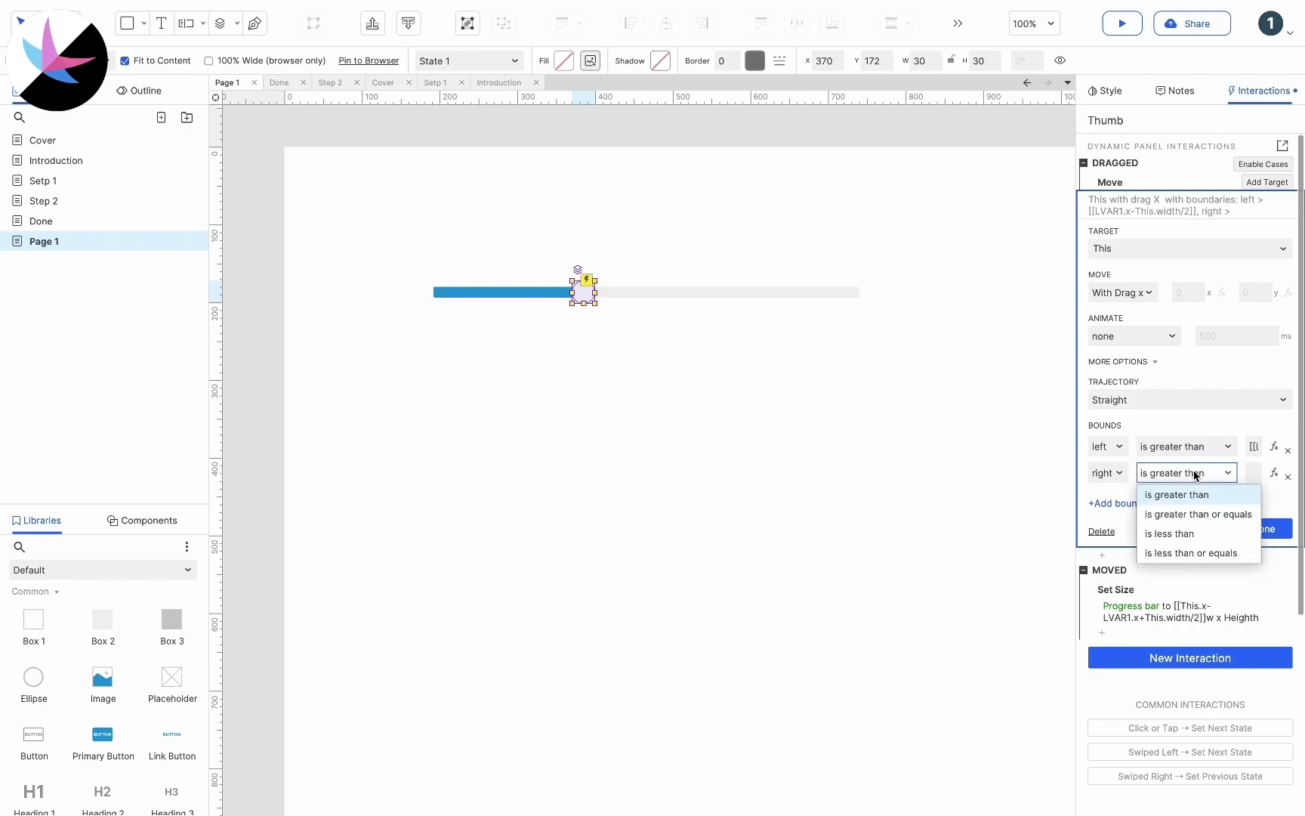
left_click(1182, 533)
- For the right boundary's value, add local variable LVAR1 as a widget reference to Track
left_click(1275, 474)
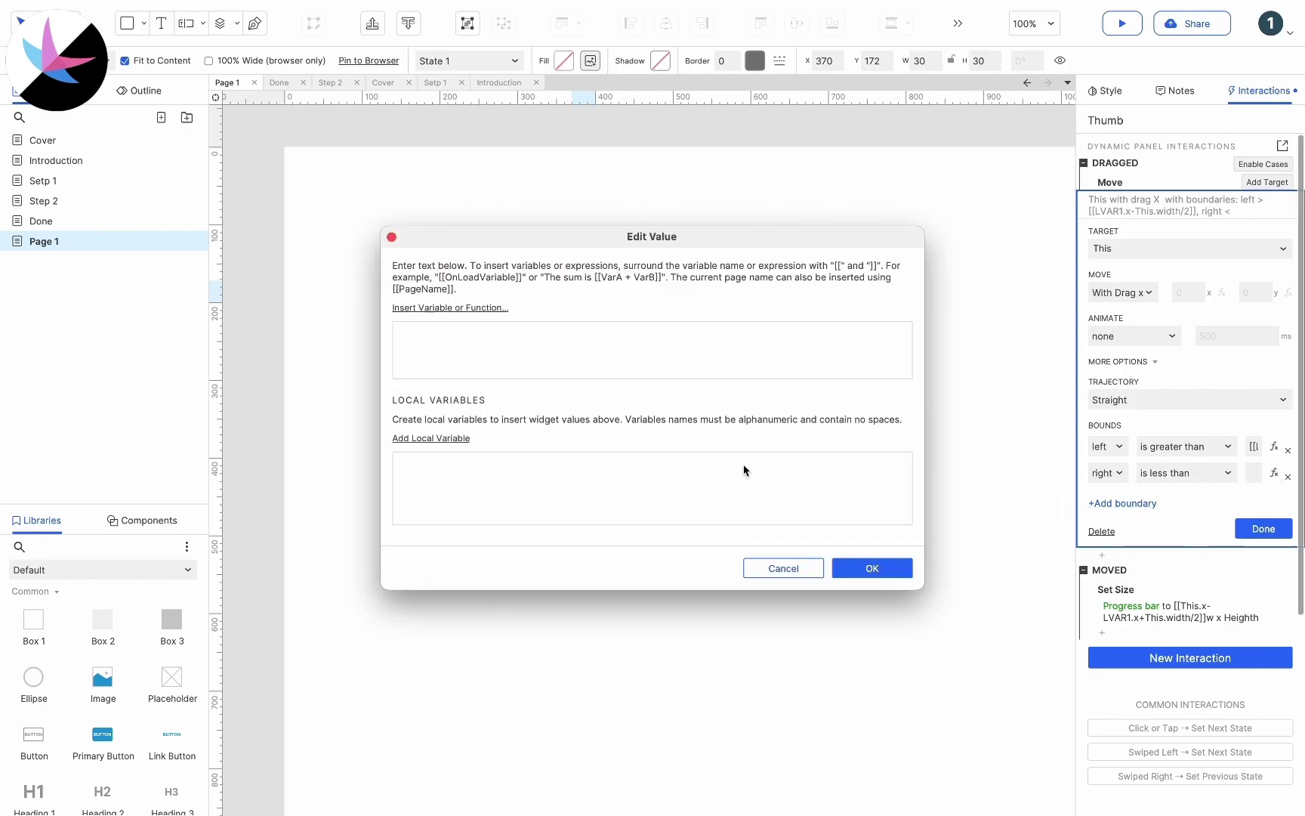
left_click_drag(651, 247, 650, 374)
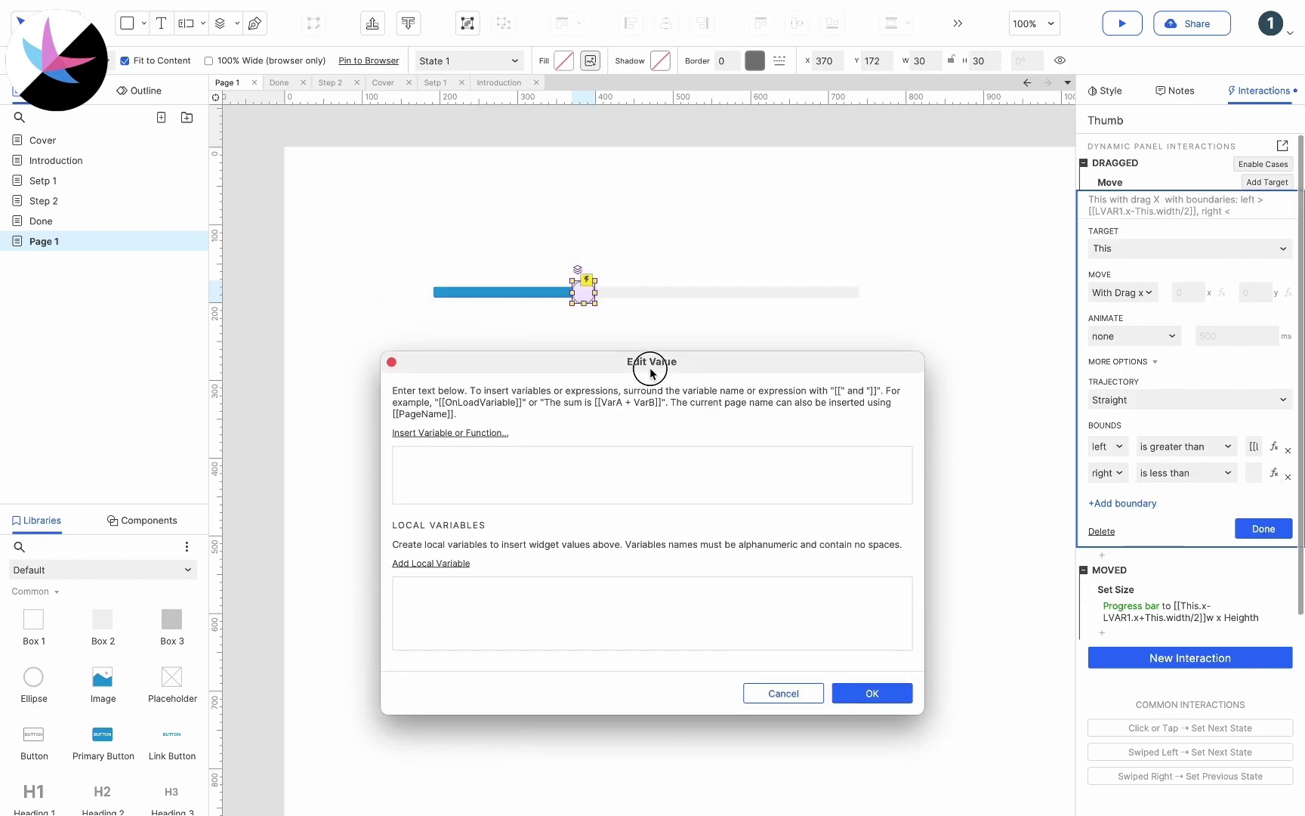
left_click(457, 567)
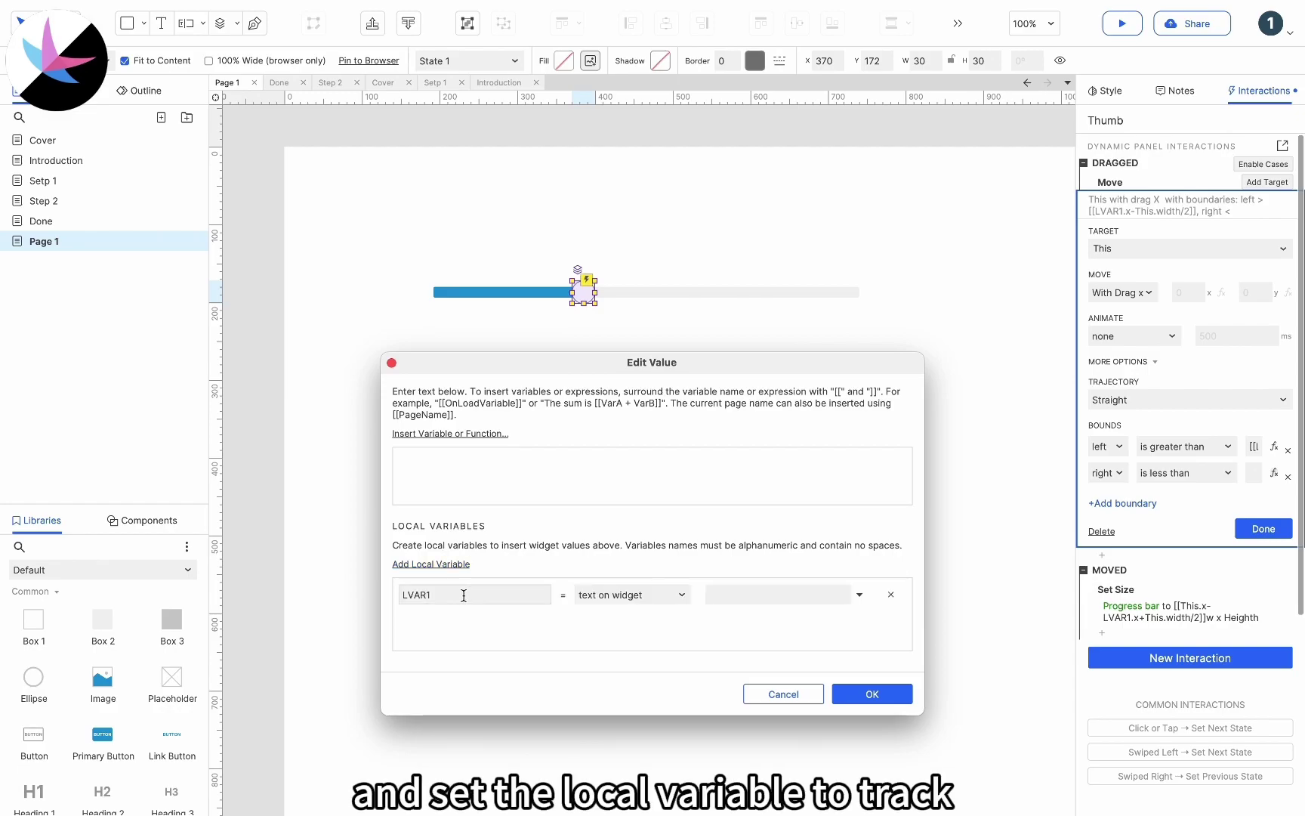
left_click(604, 596)
left_click(611, 738)
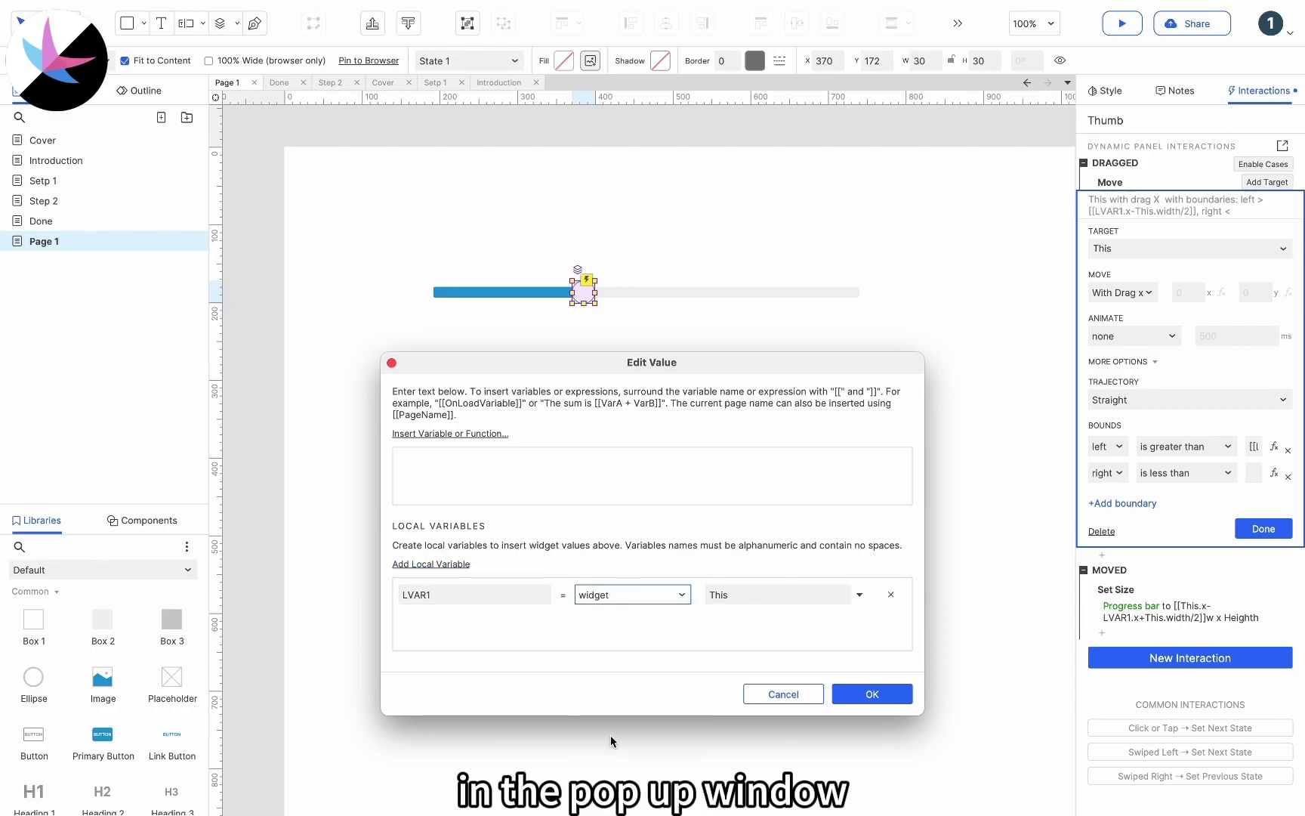
left_click(735, 595)
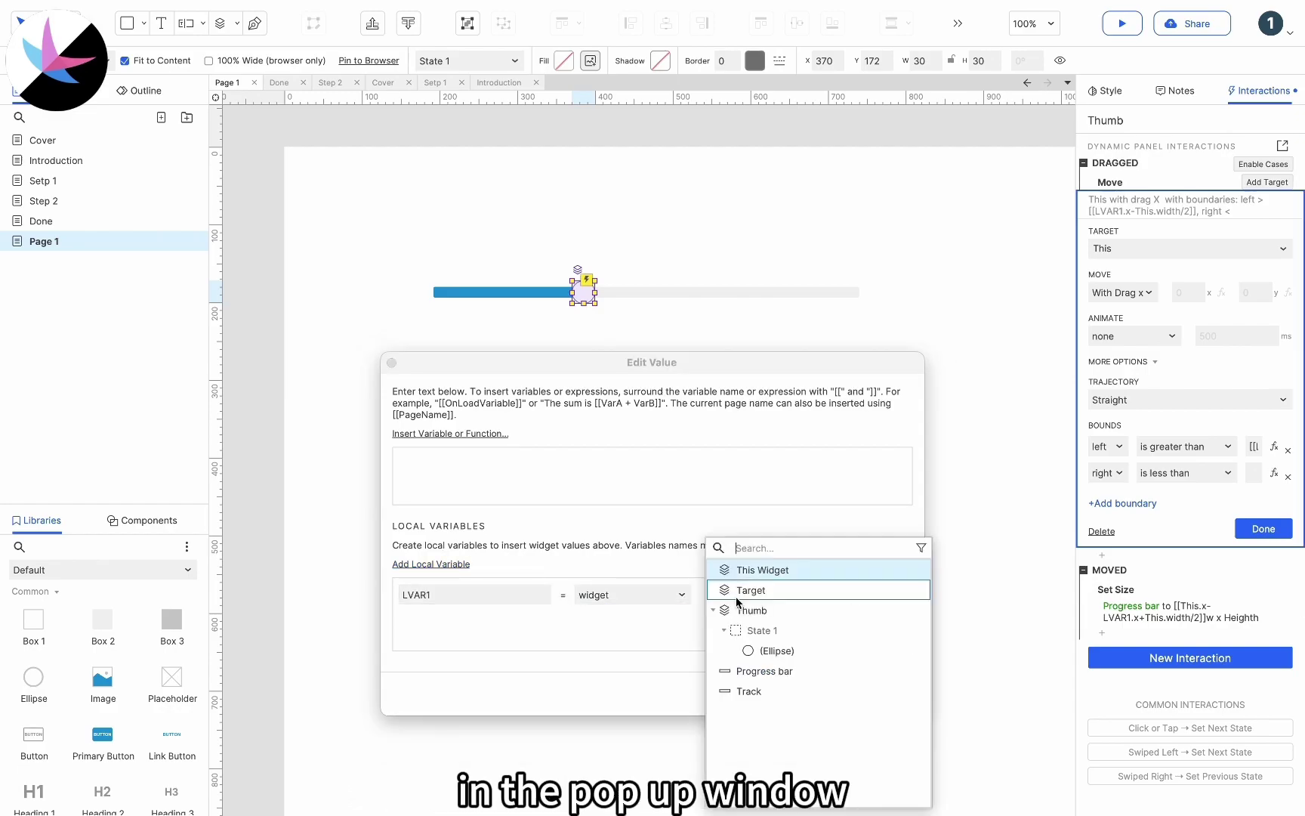
left_click(748, 691)
- Set the right boundary's expression to [[LVAR1.right+This.width/2]] and finish editing the Move action
left_click(442, 433)
type("right")
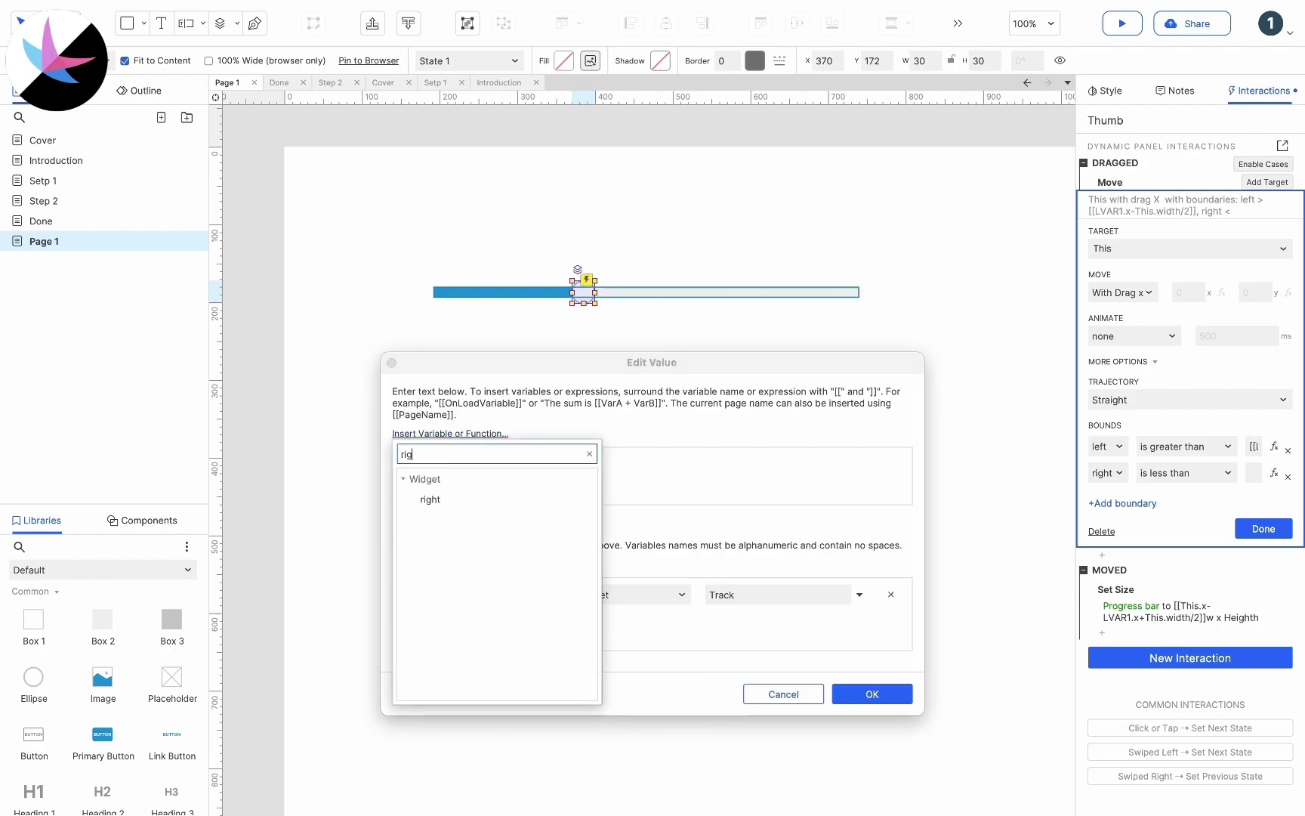
left_click(464, 504)
double_click(421, 595)
key("ctrl+c")
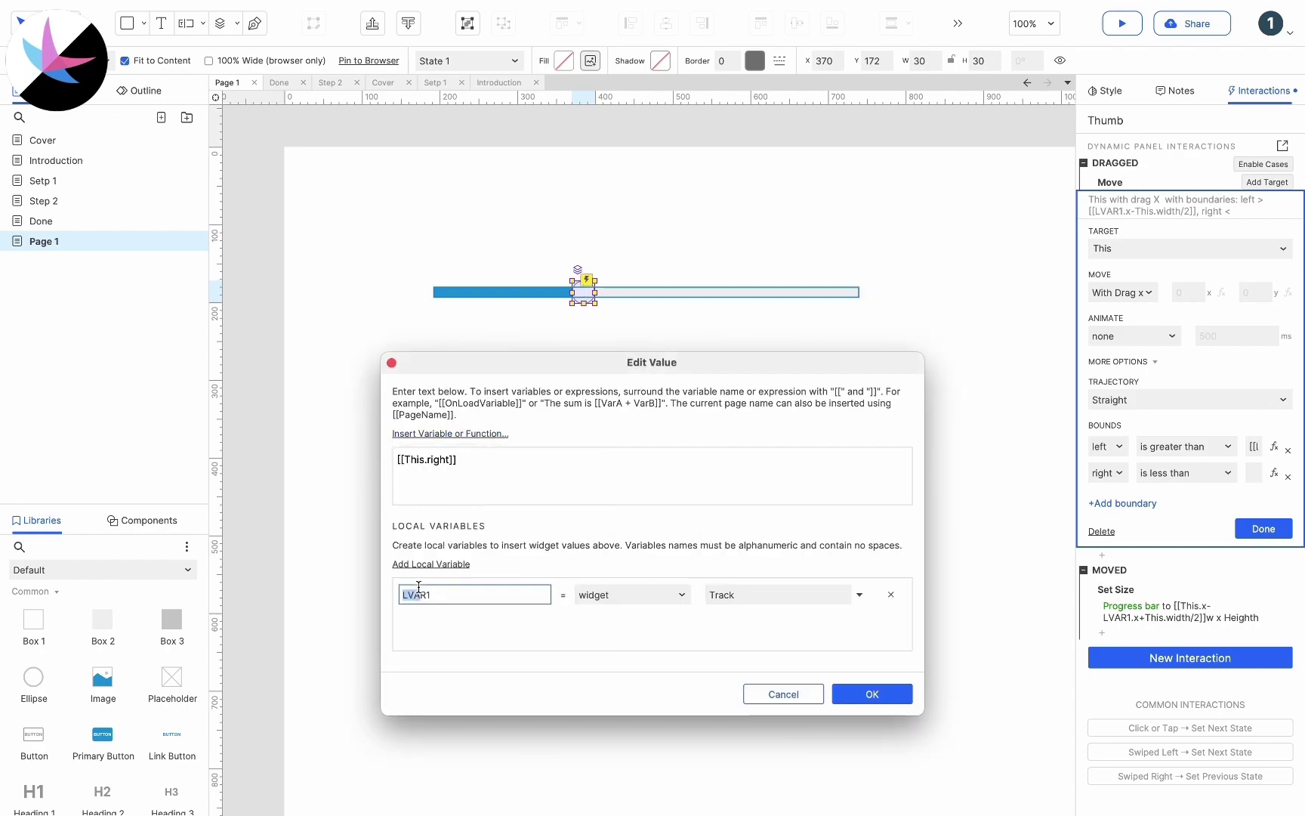
double_click(427, 460)
key("BackSpace")
key("ctrl+v")
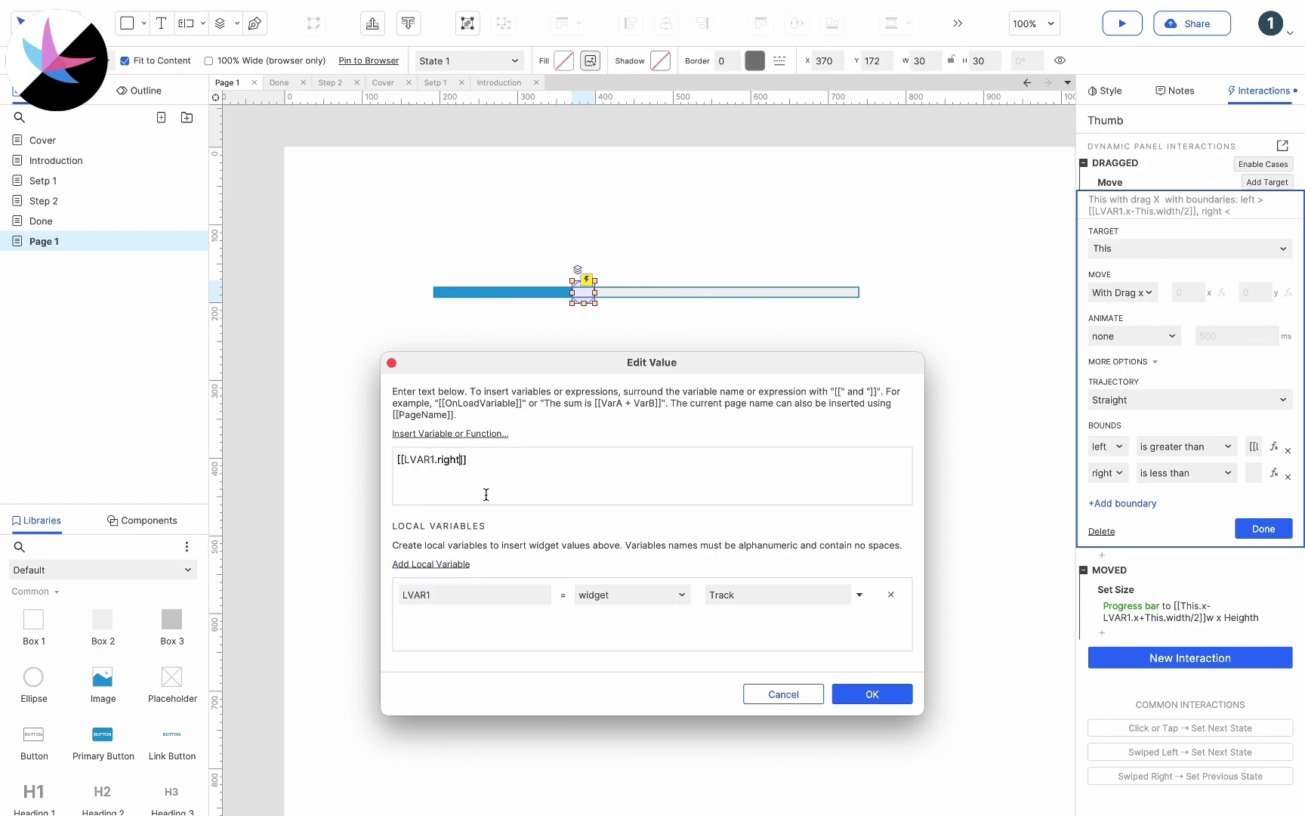
type("+thi")
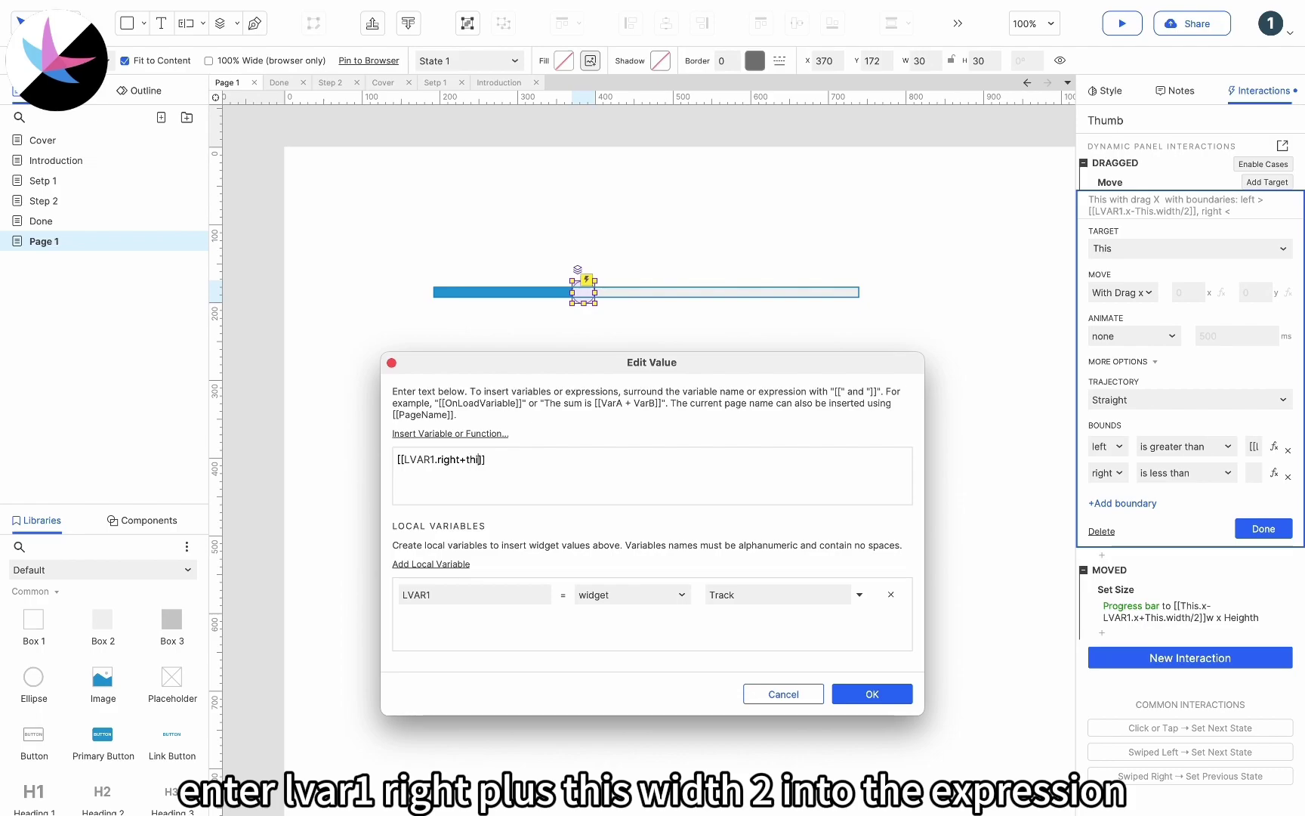
type("s.width/2")
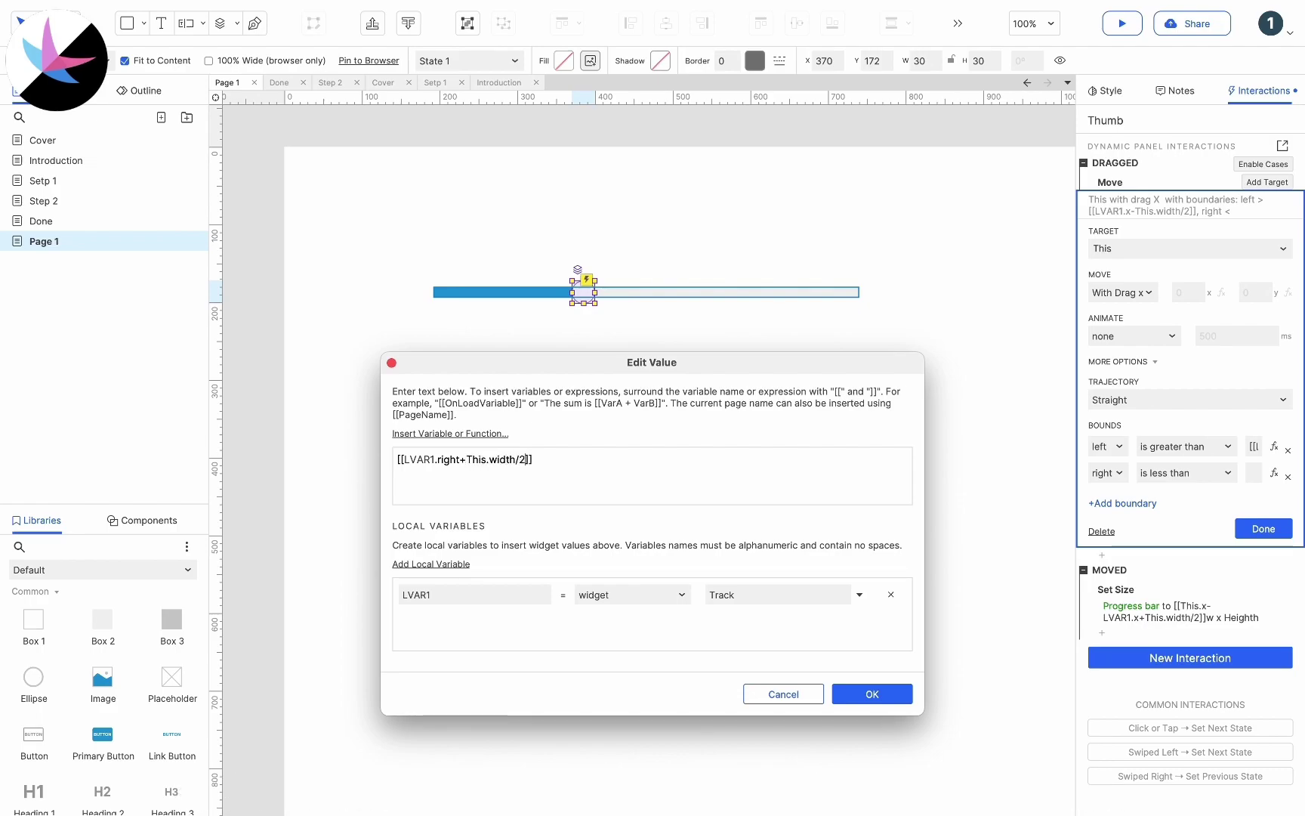
left_click(846, 689)
left_click(1262, 532)
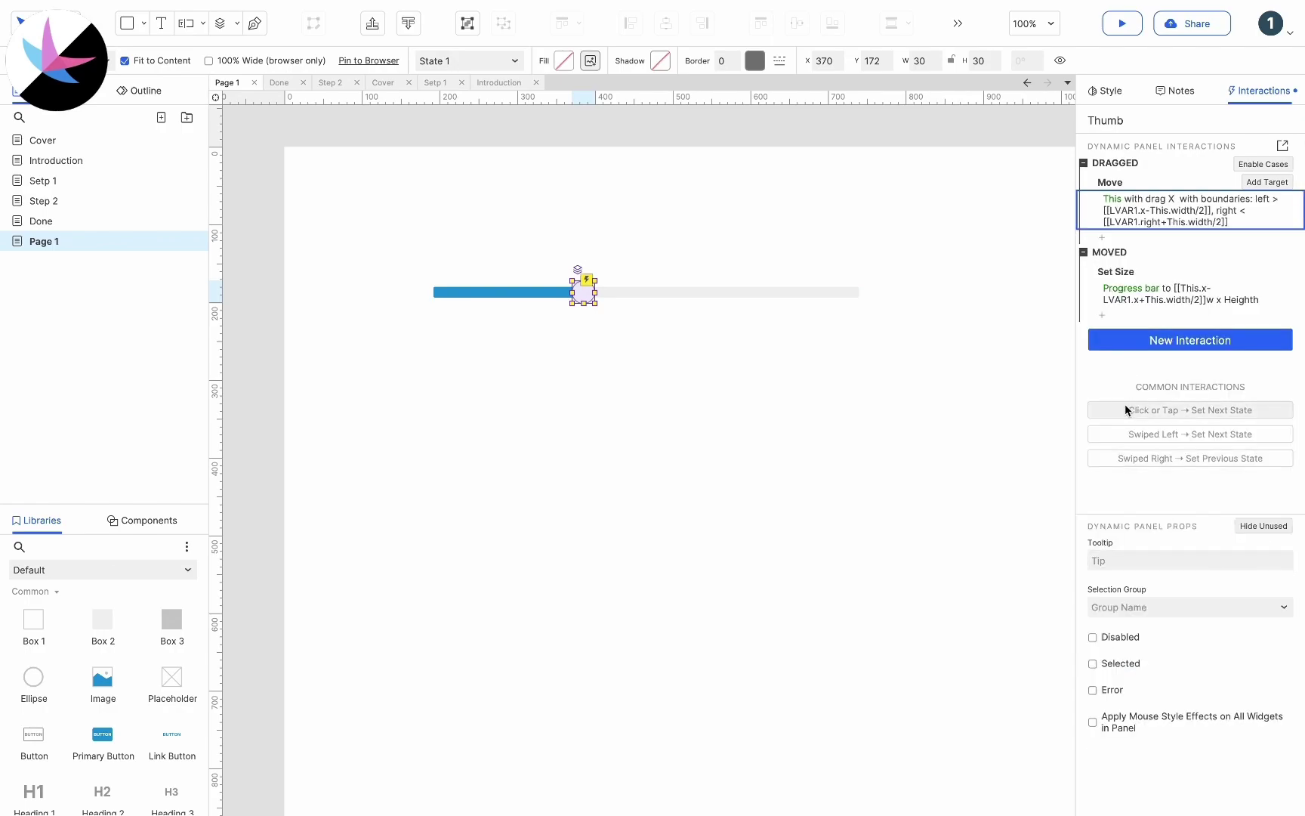
- Preview the page in the browser and test the slider by moving the thumb to the right end of the track
left_click(1121, 25)
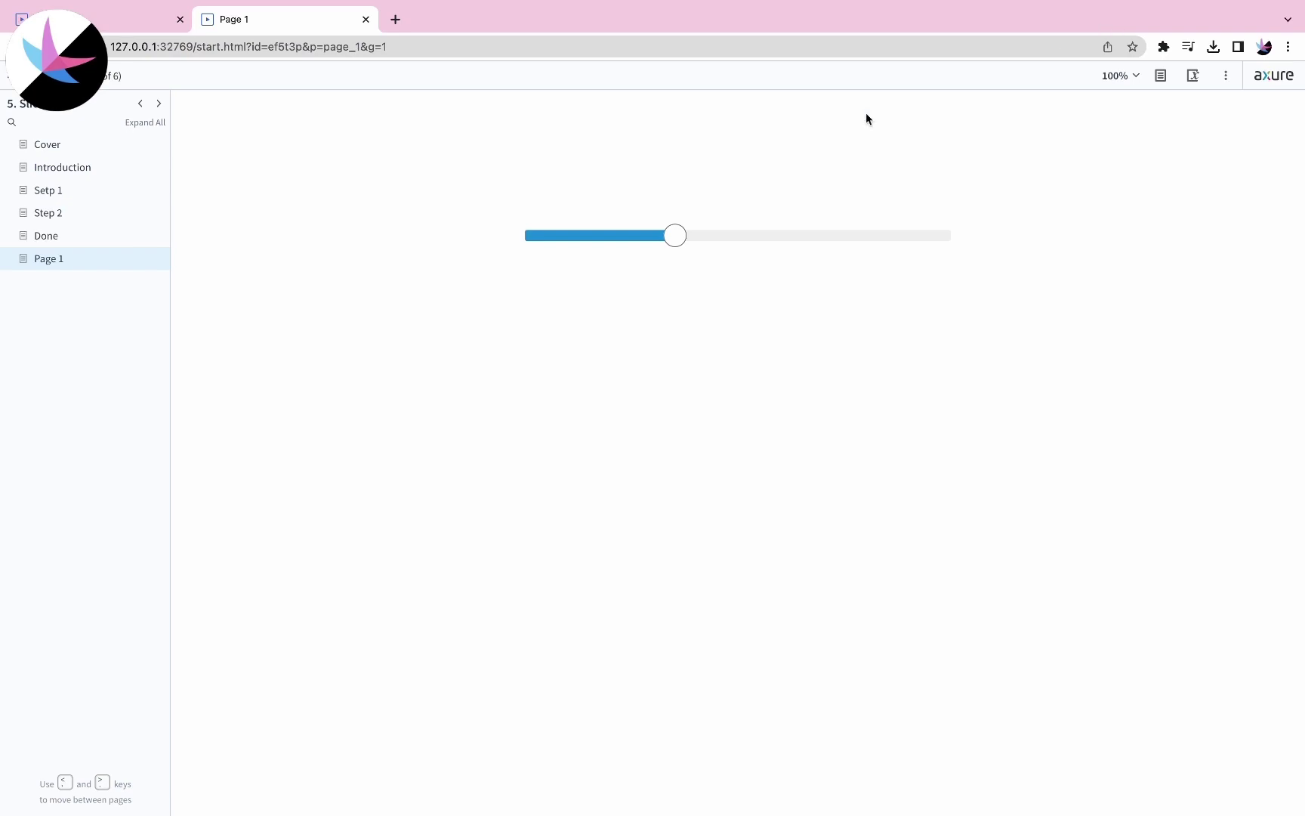
left_click_drag(671, 240, 996, 239)
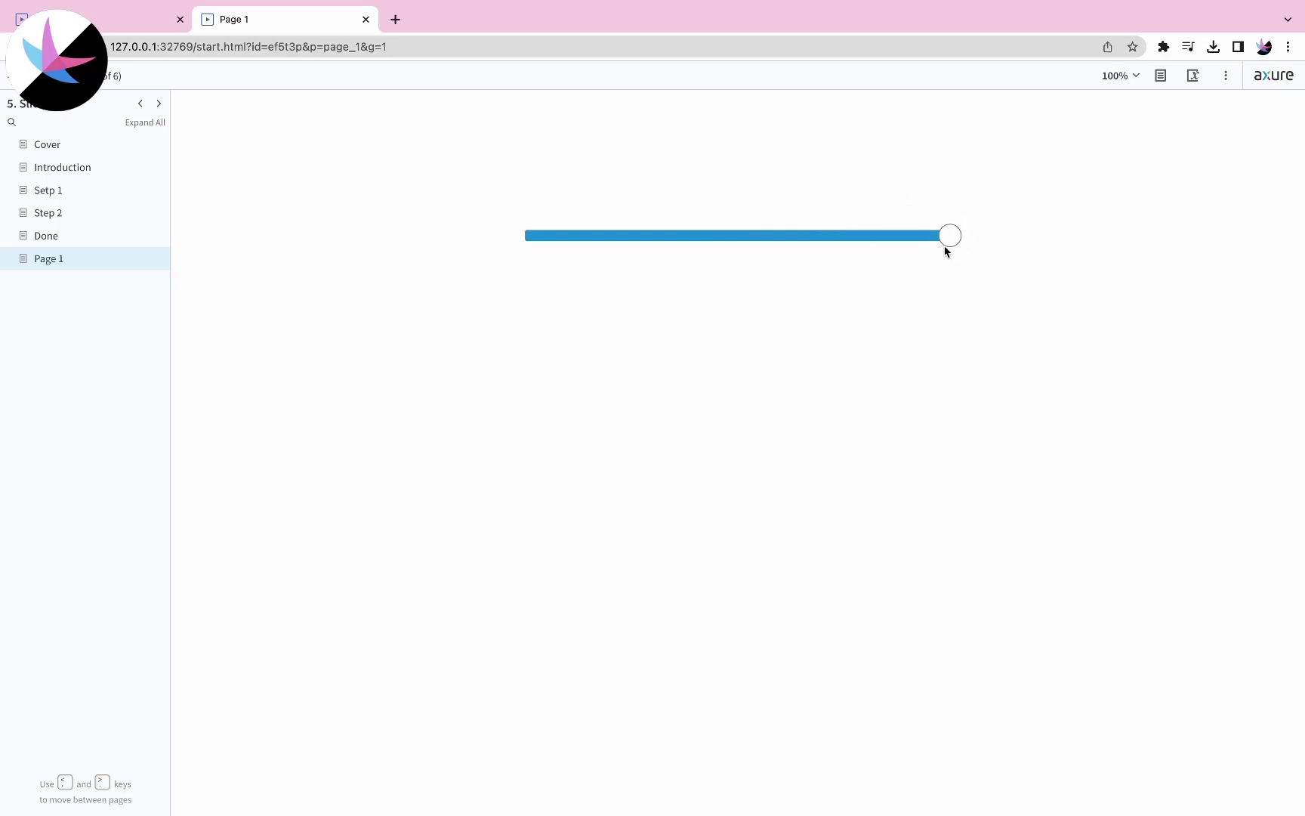